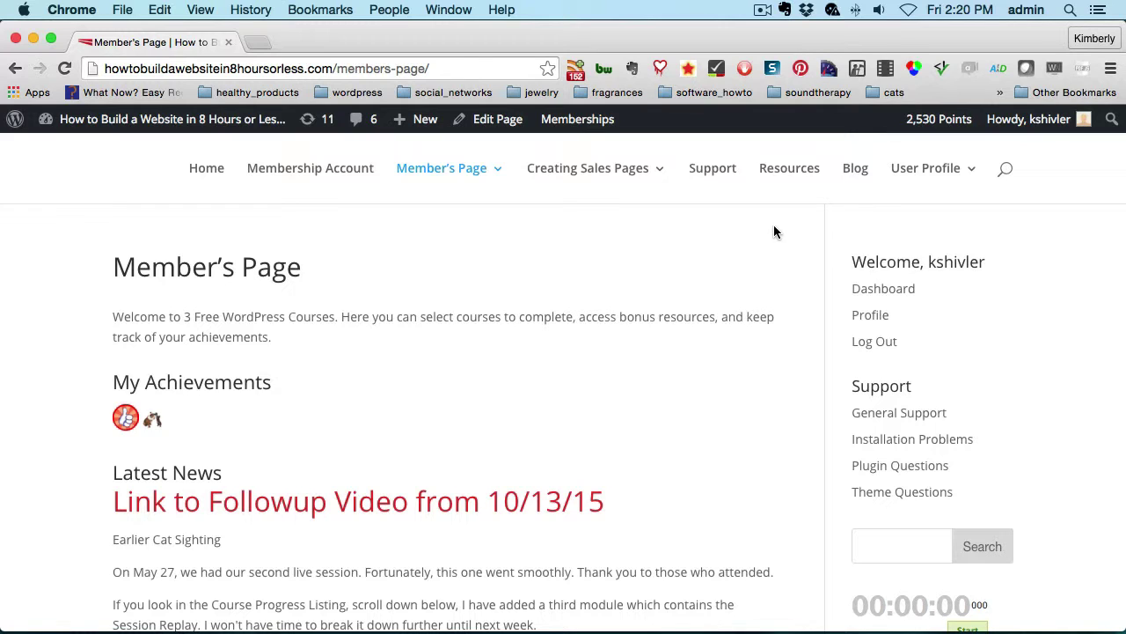
Review the achievements section of the Member's Page and open the site's Achievements page.
mouse_move(424, 172)
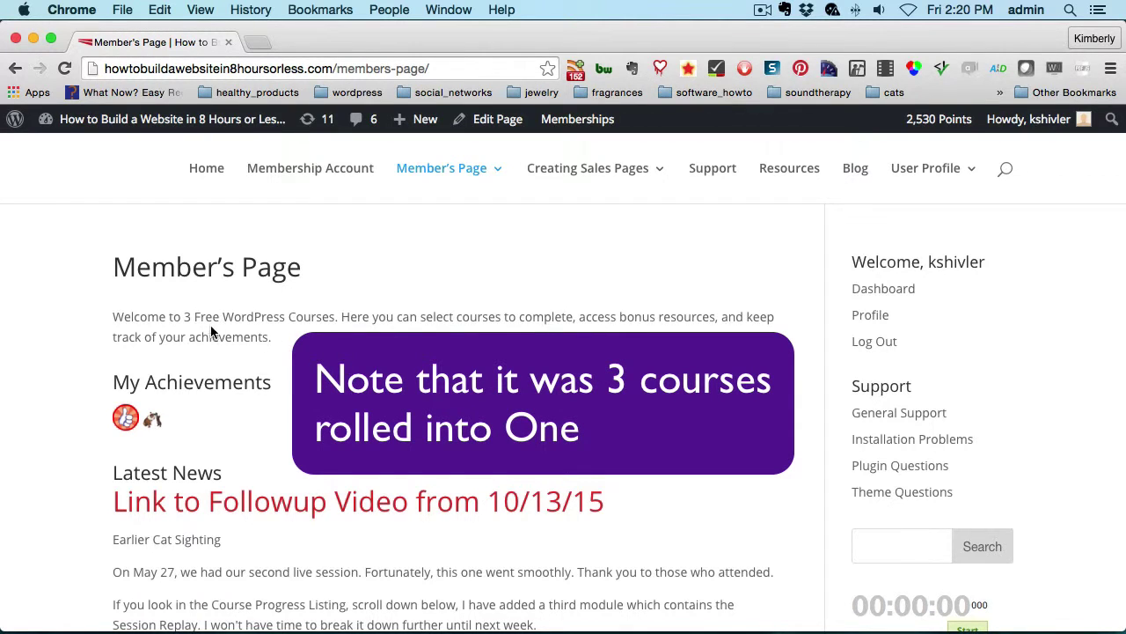
scroll(572, 317, "down", 3)
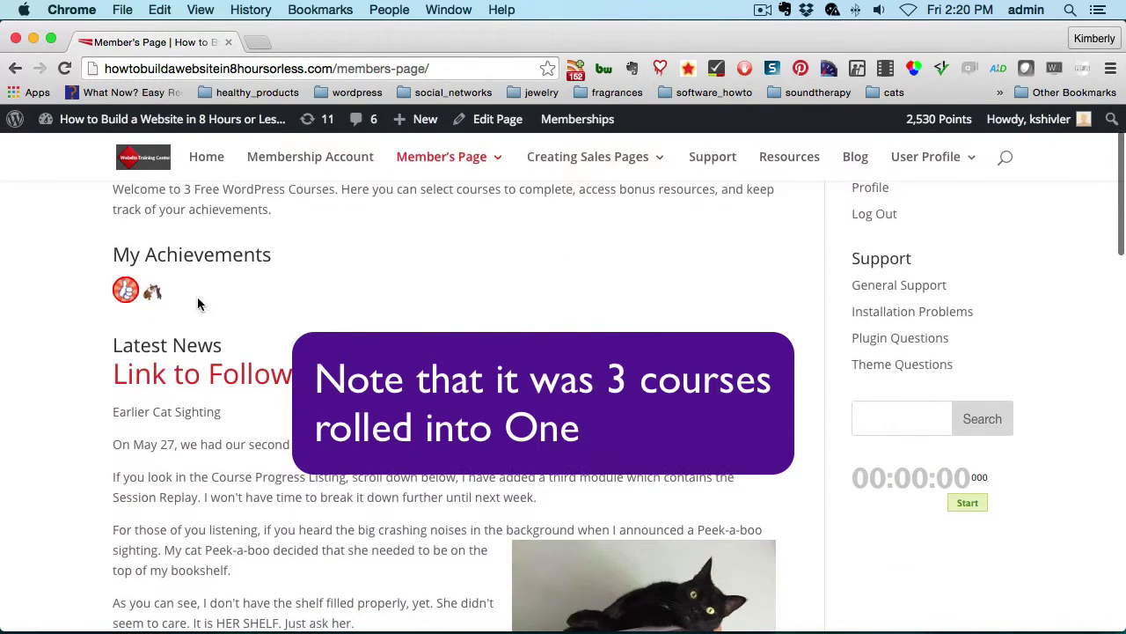
scroll(414, 278, "up", 1)
scroll(415, 274, "up", 1)
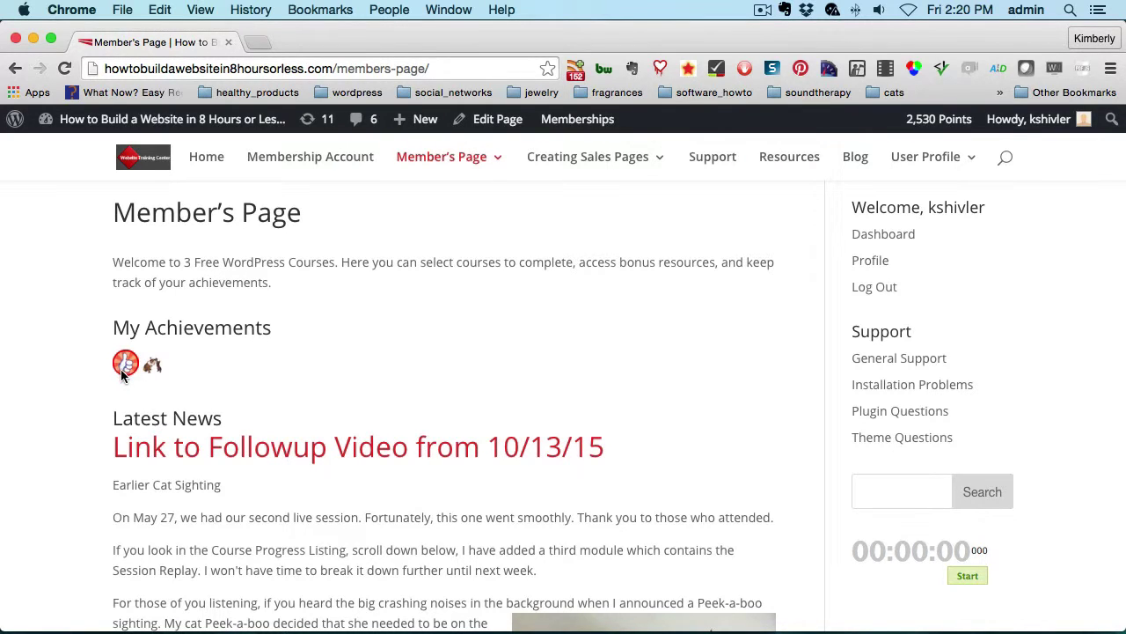
mouse_move(125, 373)
mouse_move(457, 160)
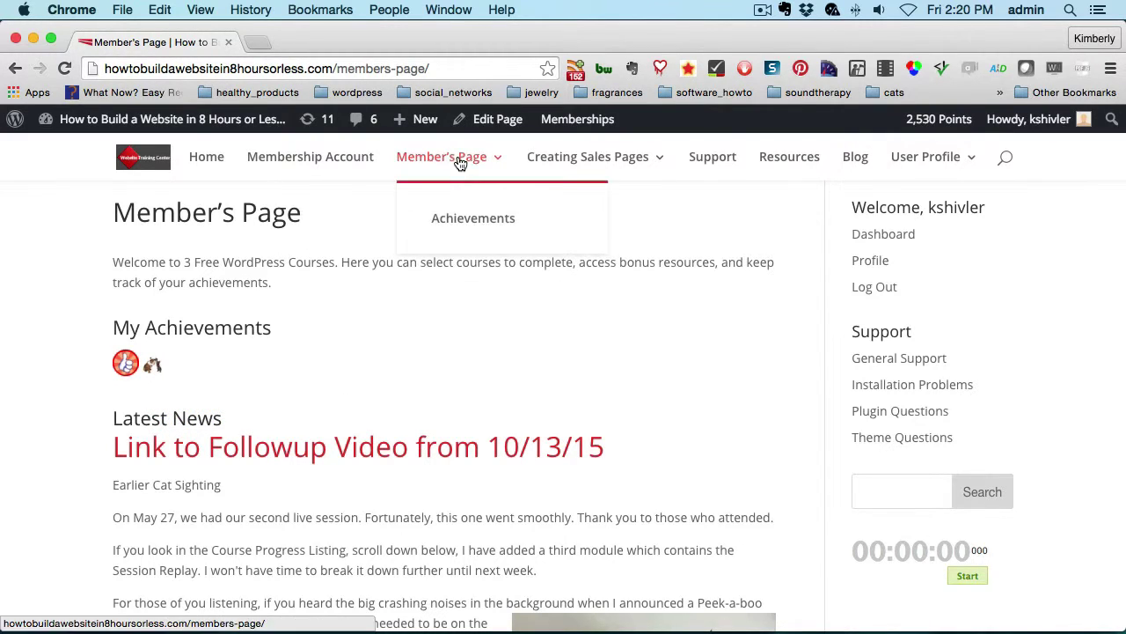
left_click(464, 225)
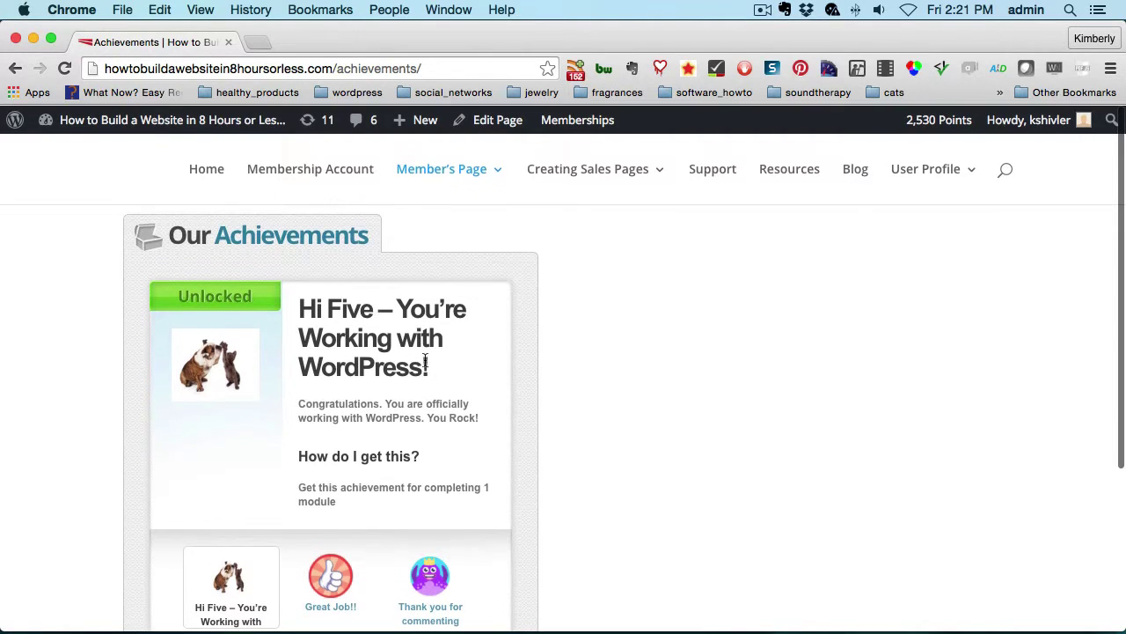
View the details of the Great Job!! and Thank you for commenting achievements.
scroll(428, 361, "down", 1)
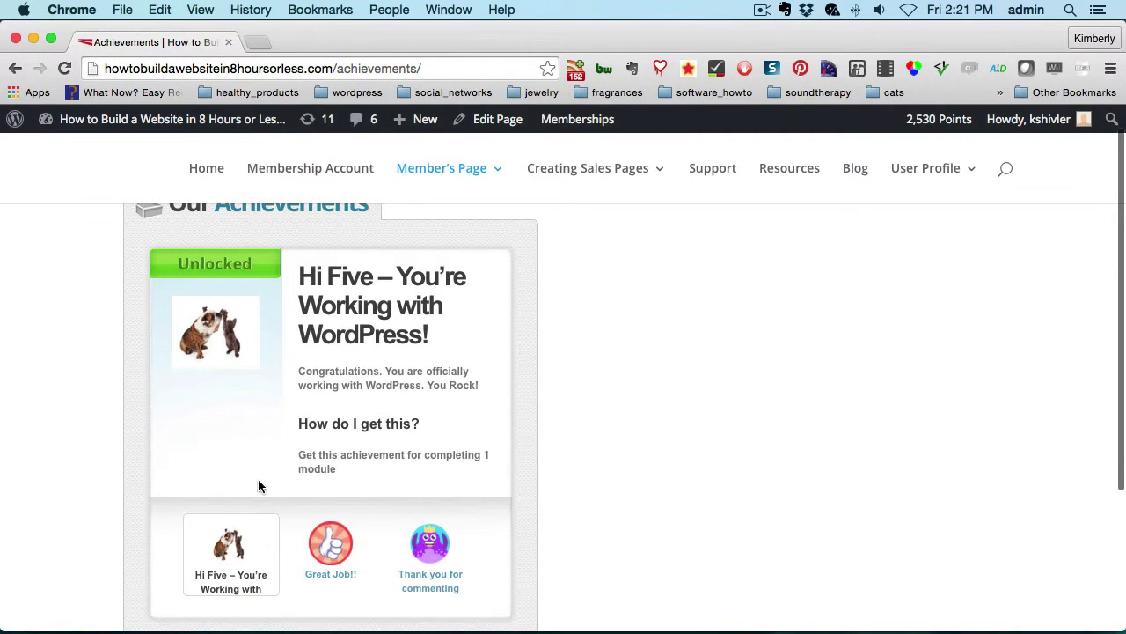
left_click(341, 542)
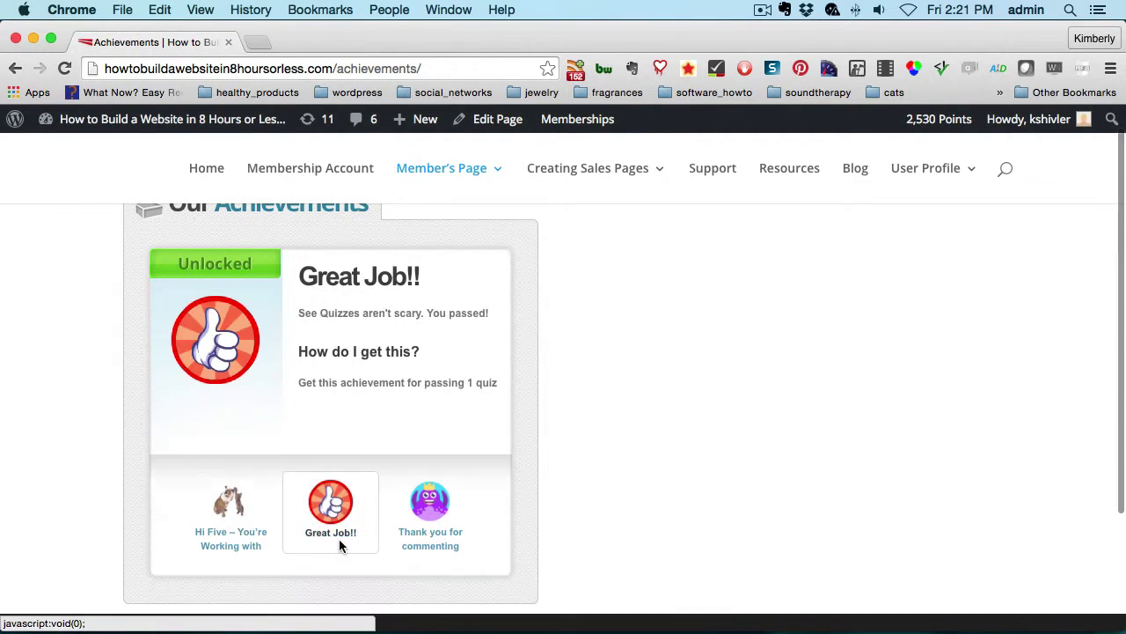
left_click(430, 512)
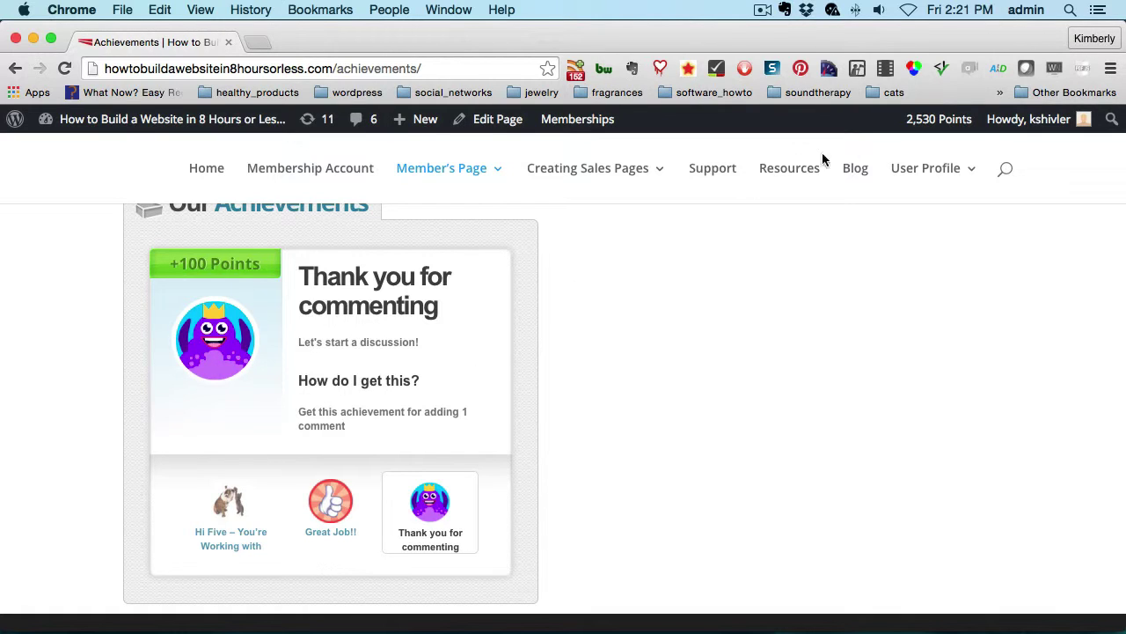
mouse_move(938, 121)
scroll(787, 238, "up", 1)
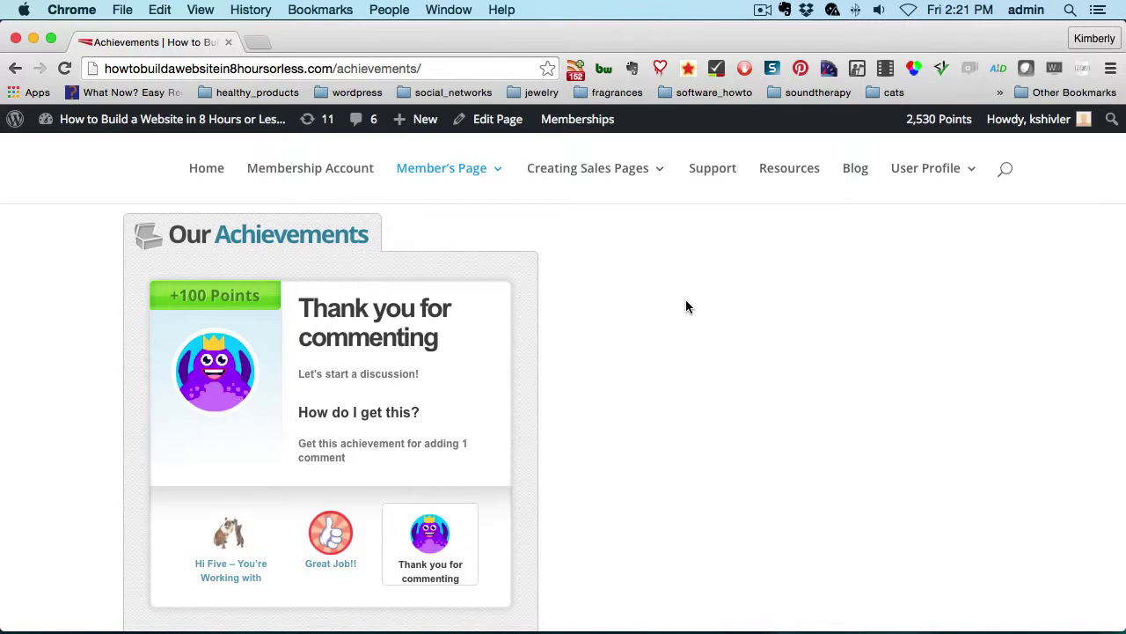
scroll(417, 260, "down", 1)
Go to the site's admin dashboard and open the WPAchievements list of achievements.
mouse_move(82, 121)
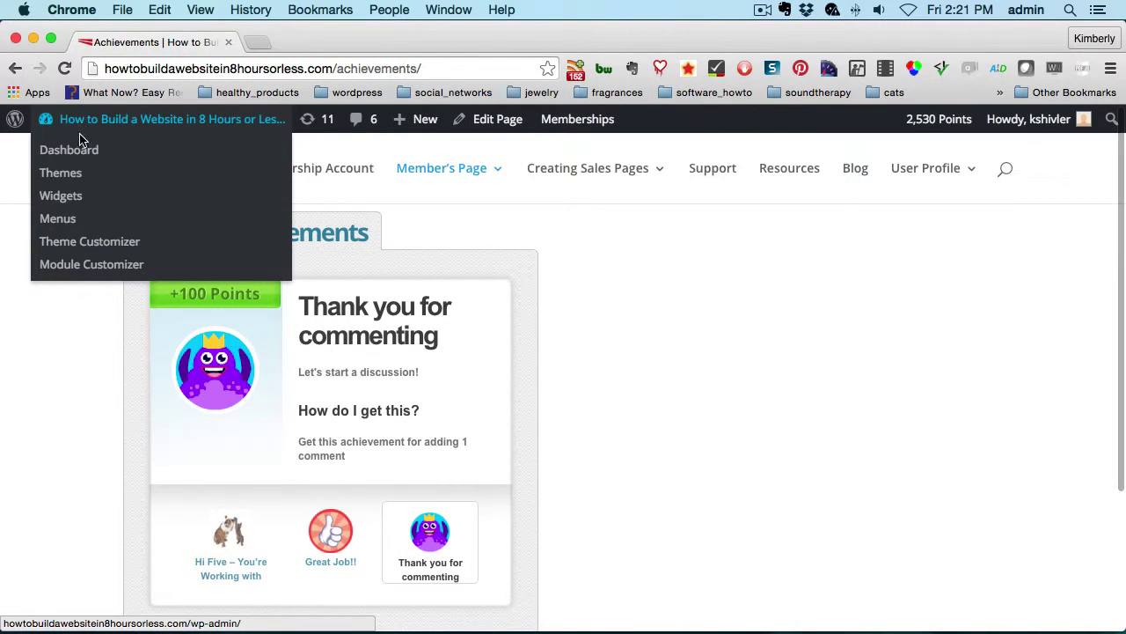
left_click(77, 157)
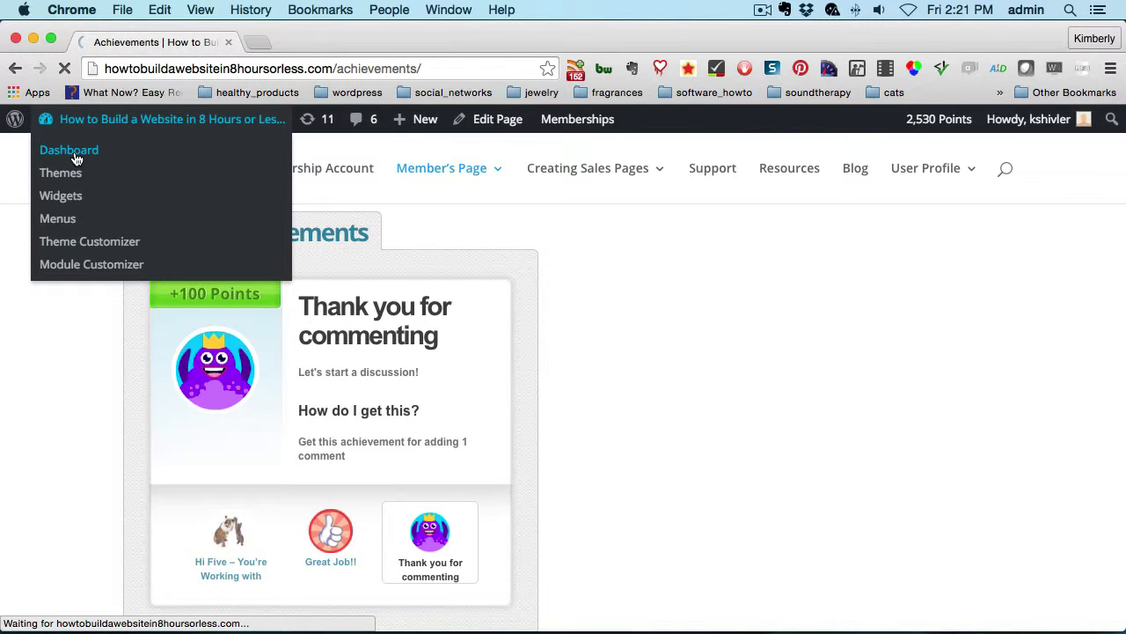
scroll(94, 433, "down", 5)
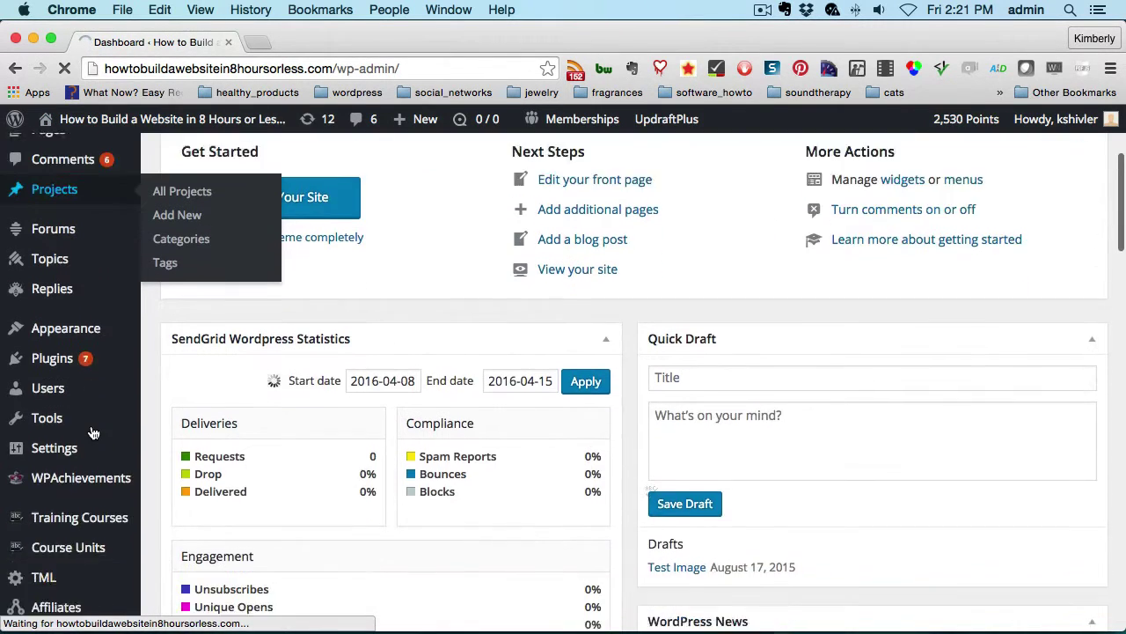
scroll(93, 433, "down", 2)
mouse_move(94, 410)
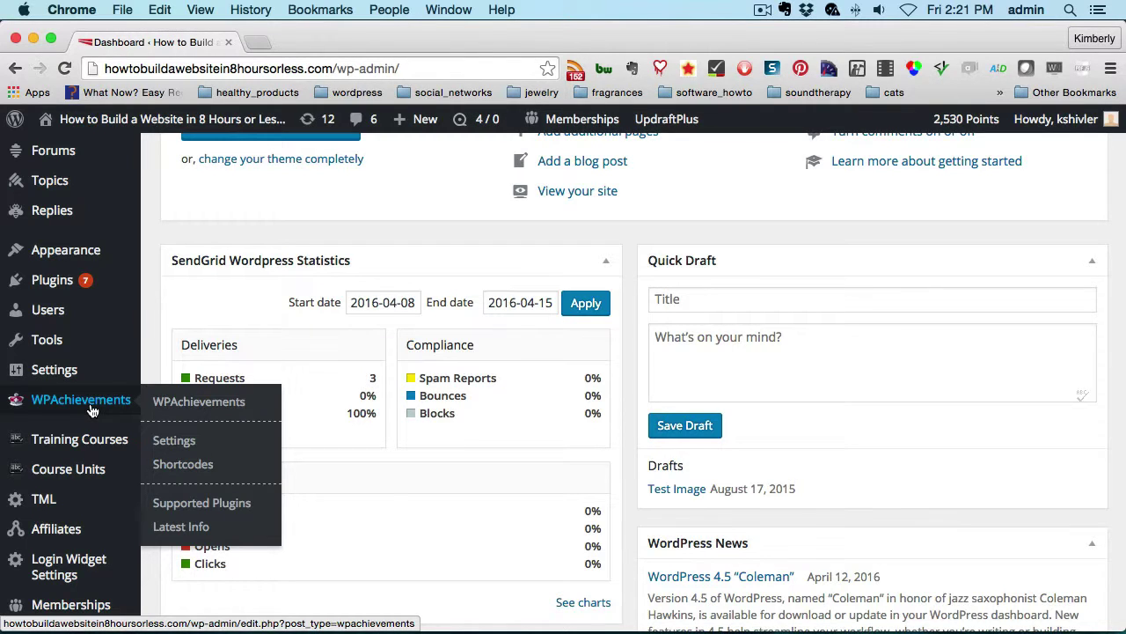
left_click(199, 414)
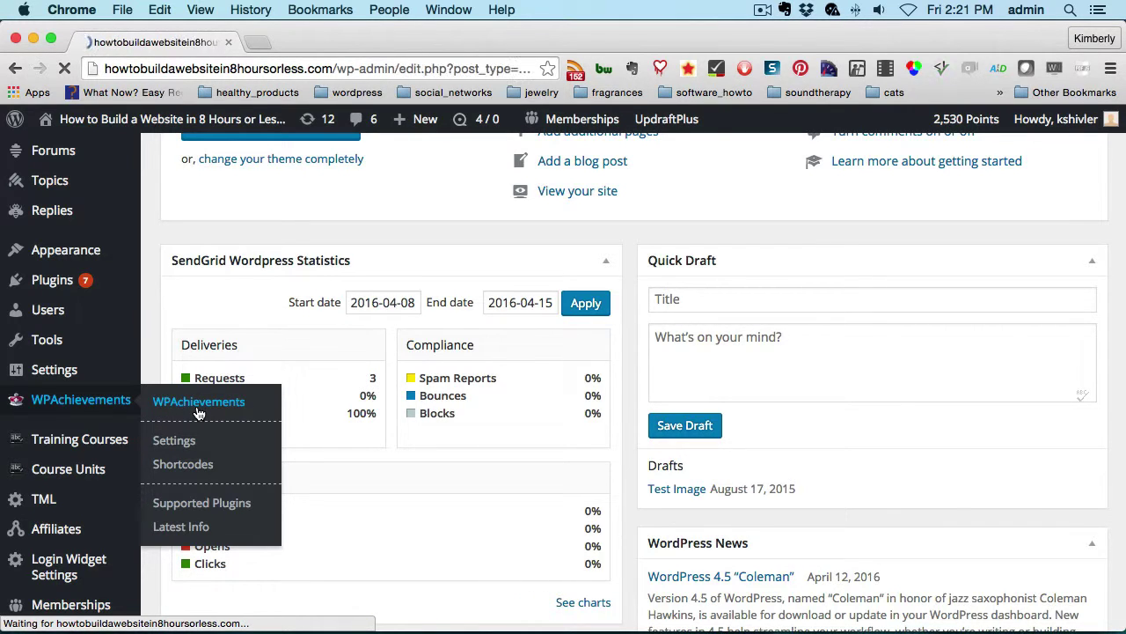
scroll(633, 426, "down", 3)
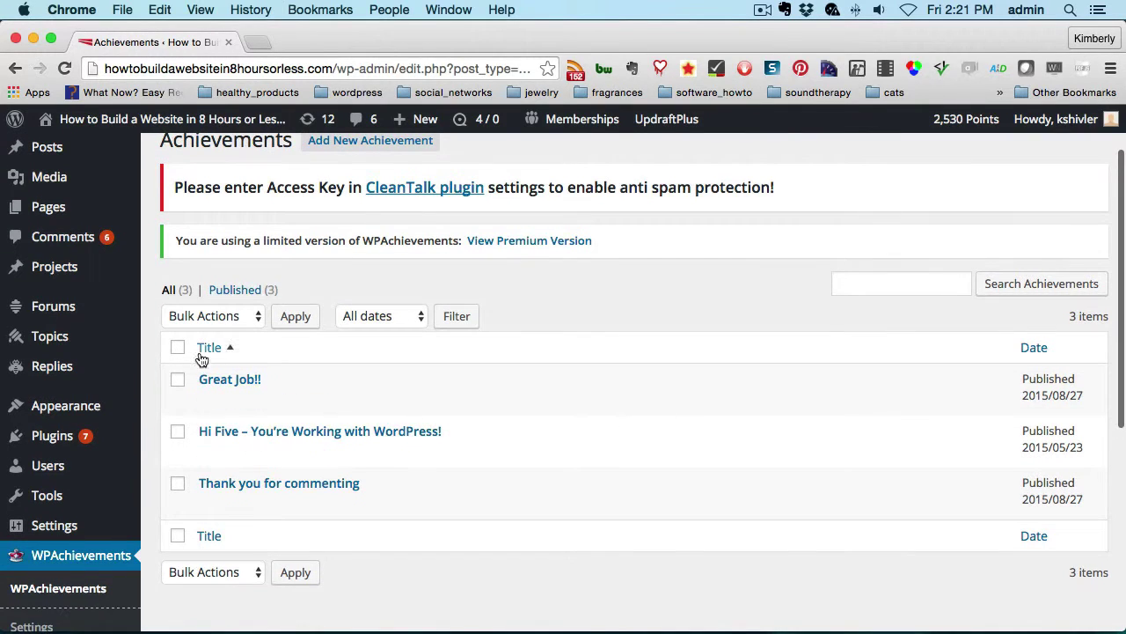
Start a new achievement titled "WOW - You Finished!" with the text "Get this achievement for finishing the course!".
scroll(598, 442, "up", 3)
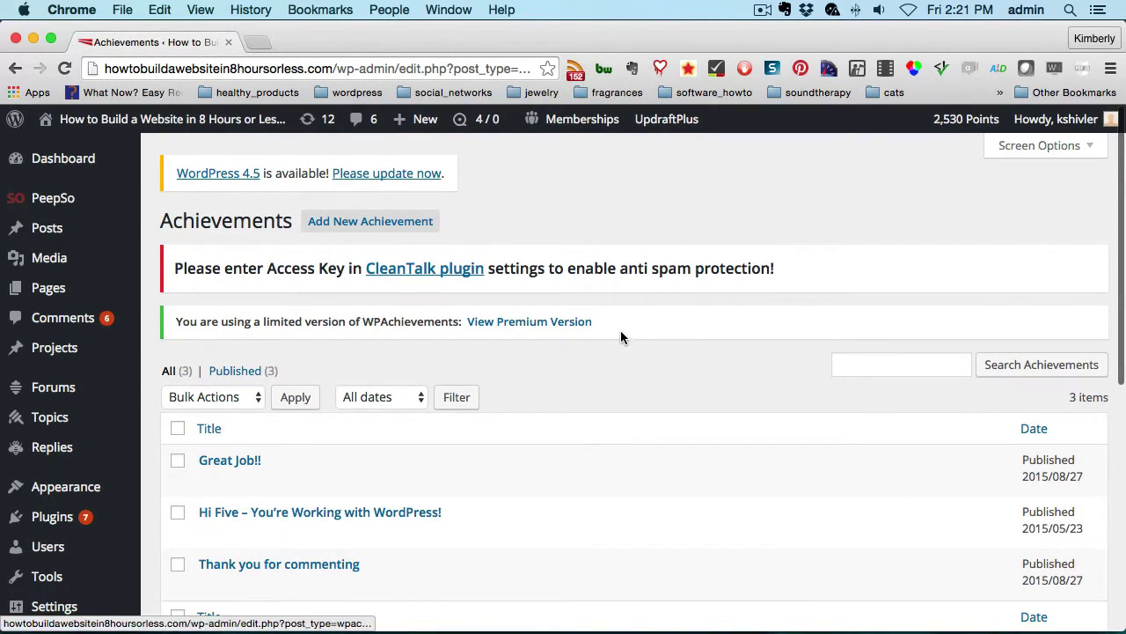
left_click(365, 223)
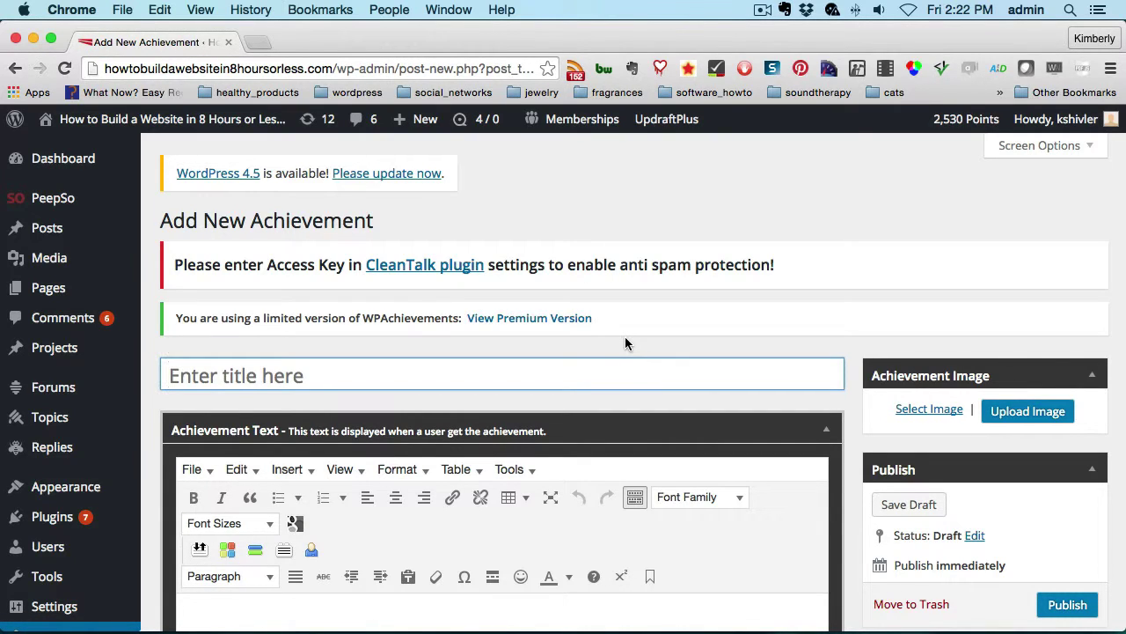
type("WOW - You Finished!")
scroll(791, 311, "down", 5)
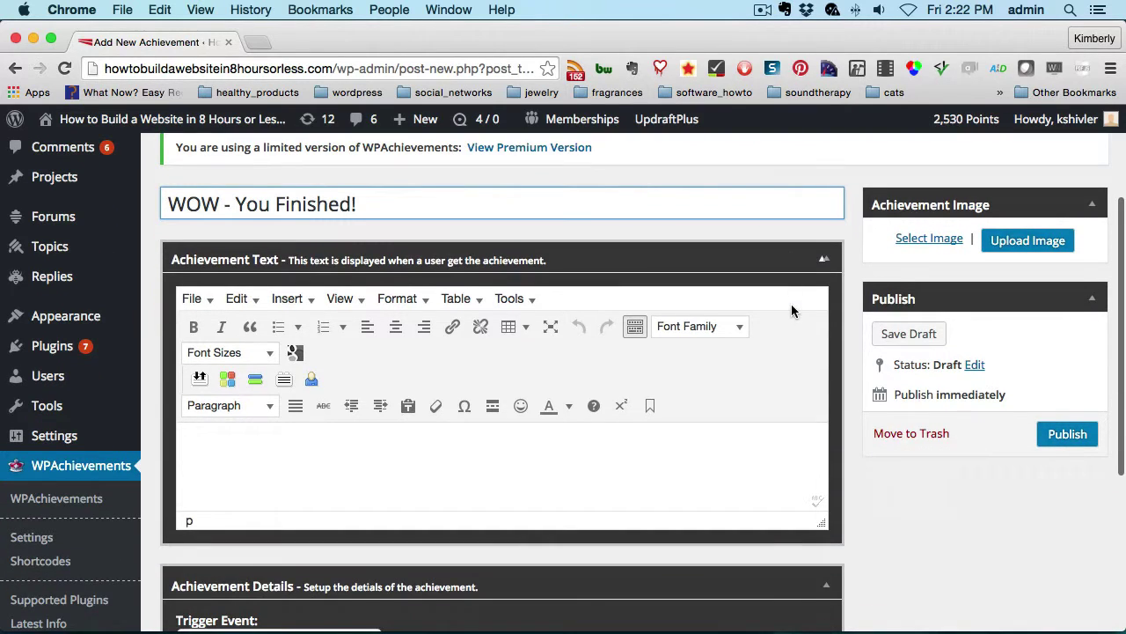
left_click(325, 455)
type("Get this achievement for fini")
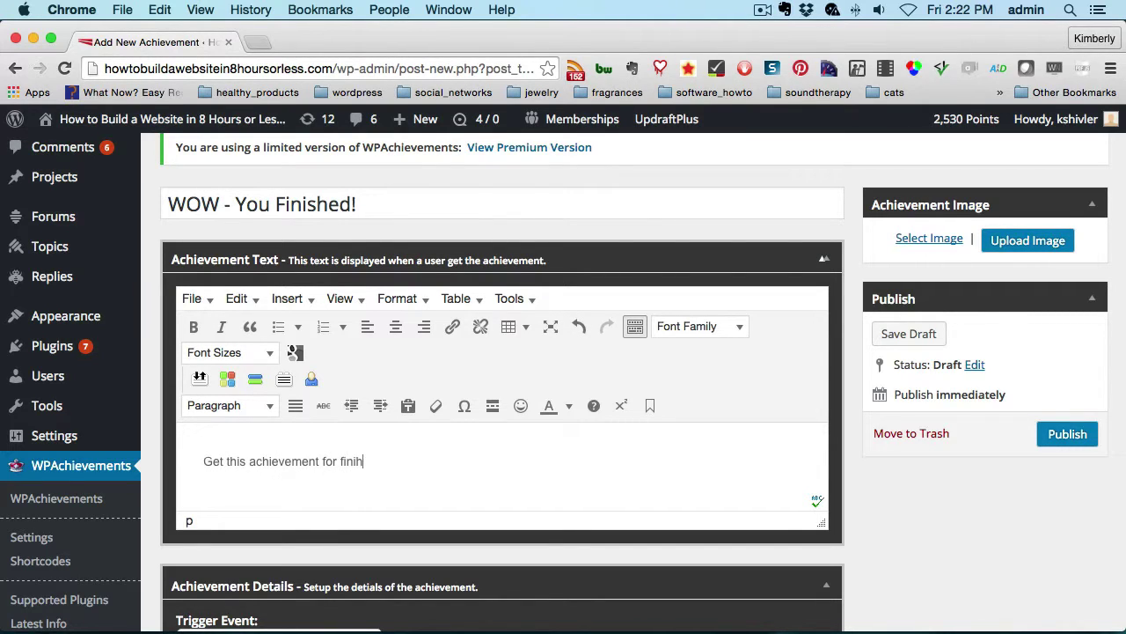
type("shing the corurse!")
Set the achievement's trigger event to "The user completes a course".
scroll(546, 352, "down", 2)
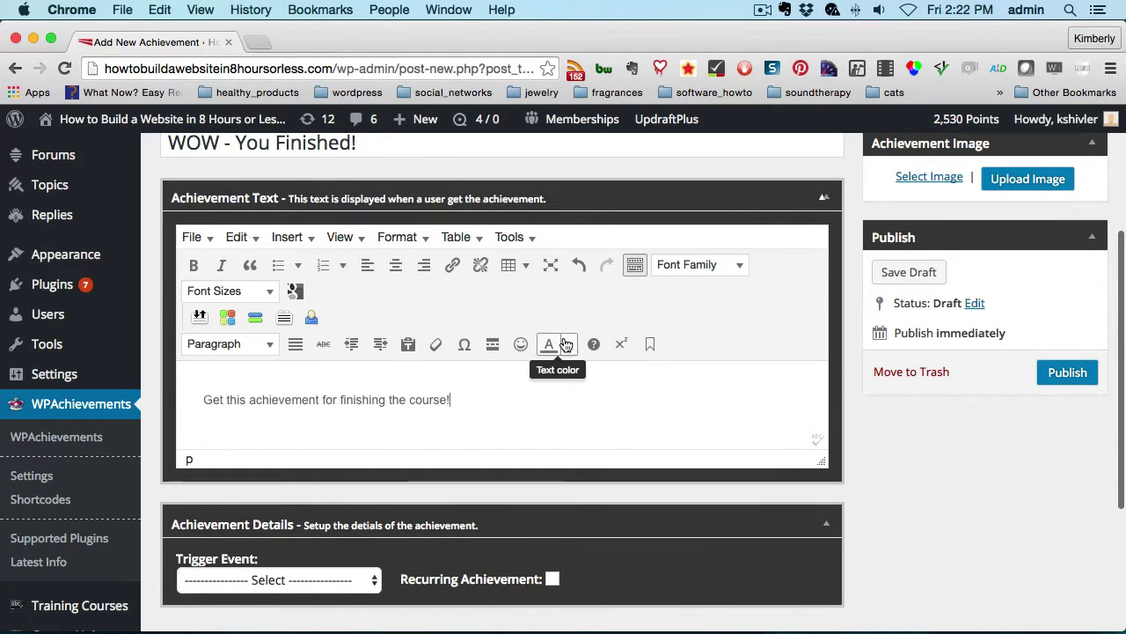
scroll(564, 344, "up", 2)
scroll(575, 259, "down", 5)
left_click(352, 456)
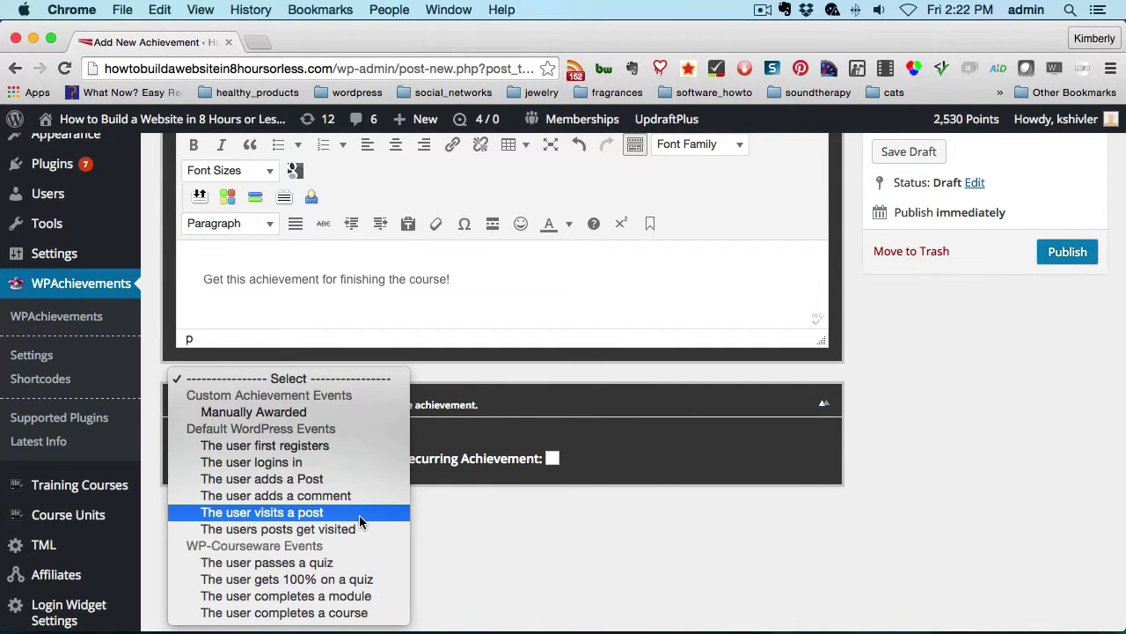
left_click(334, 614)
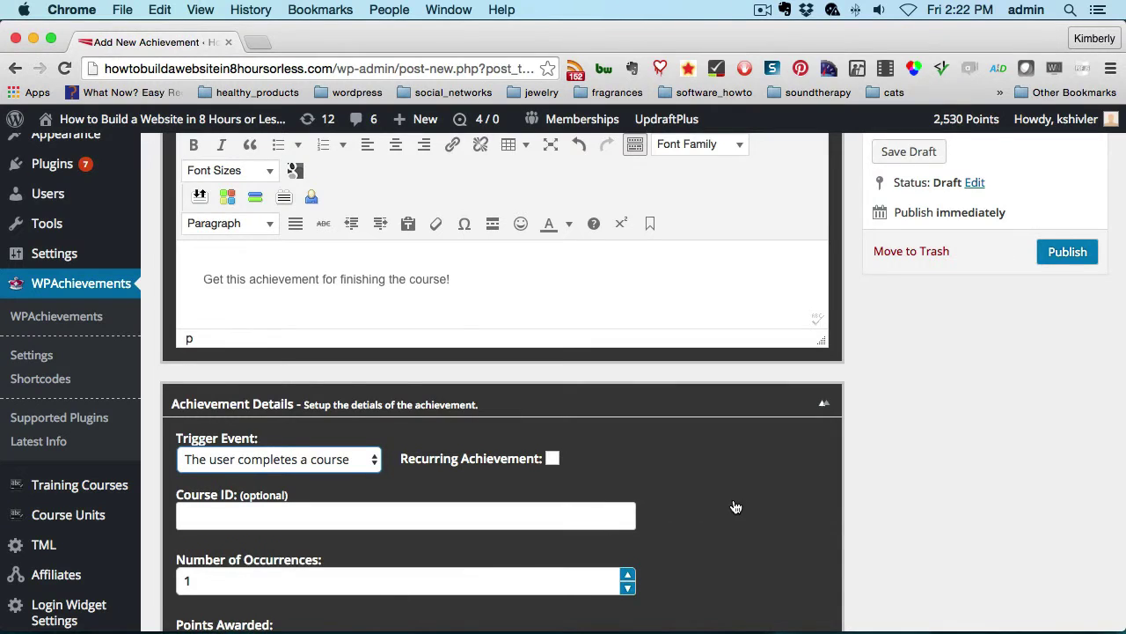
Set the points awarded for the achievement to 12000.
scroll(735, 505, "down", 2)
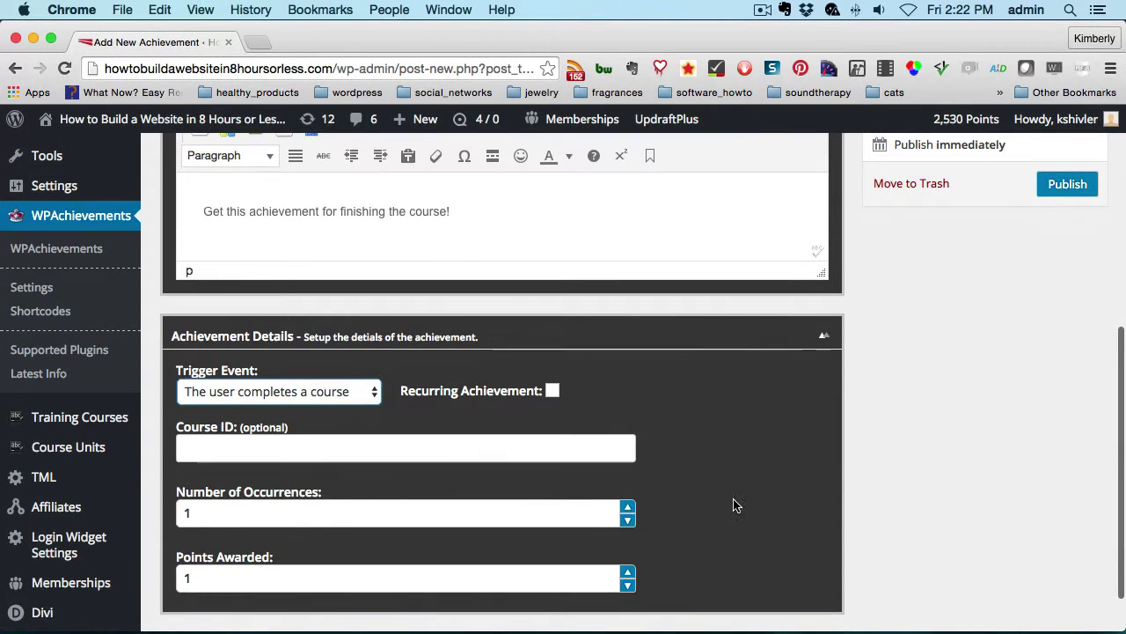
left_click(272, 448)
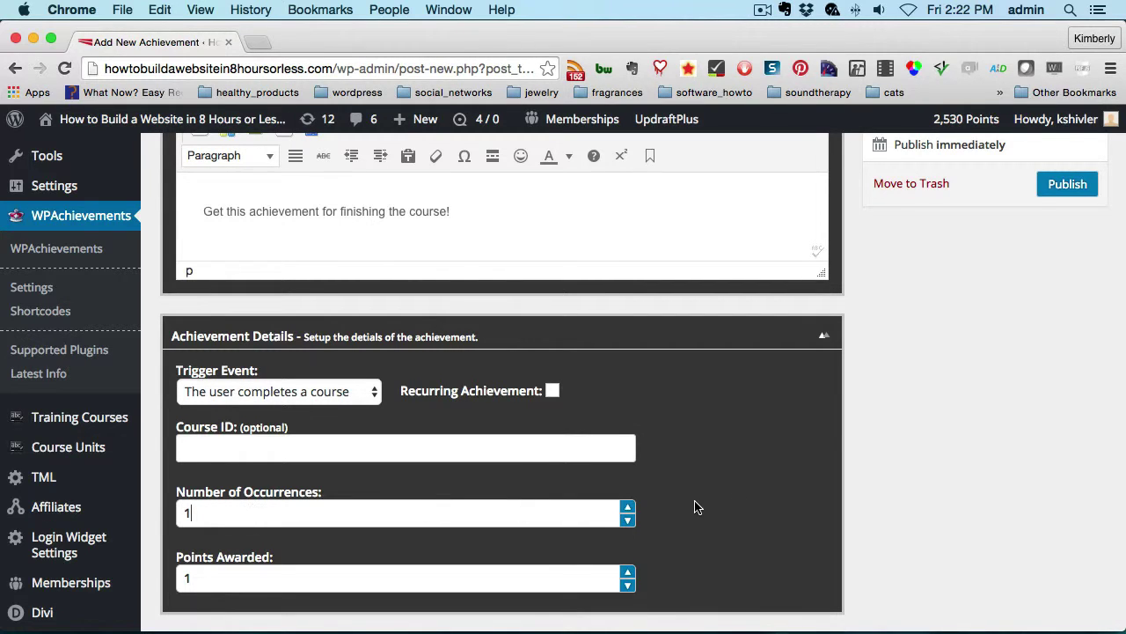
scroll(696, 507, "down", 2)
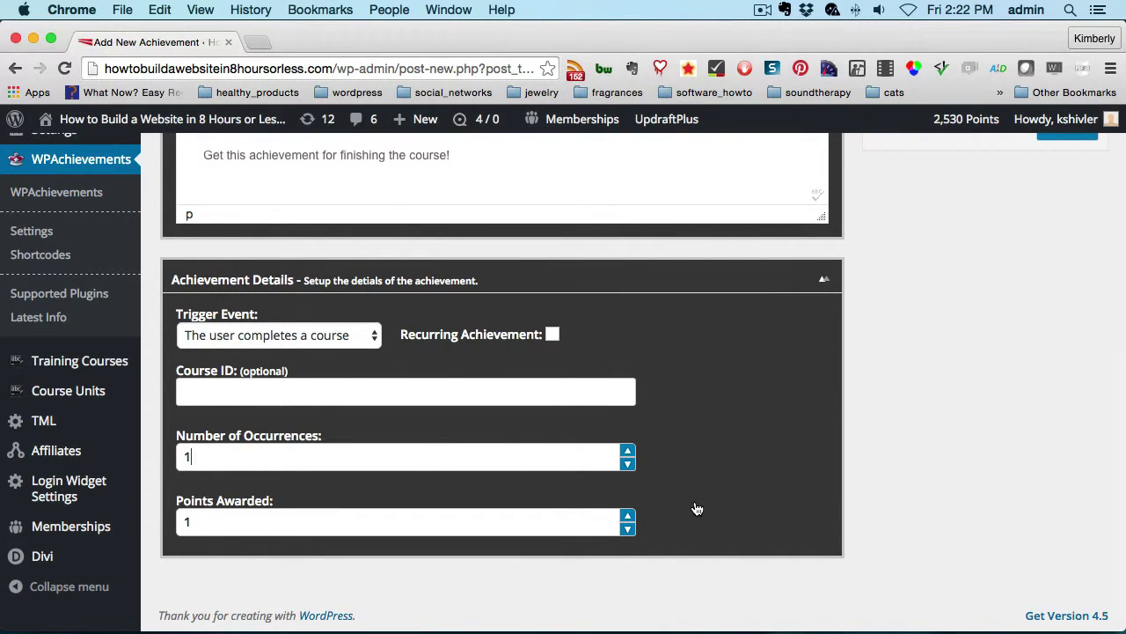
scroll(196, 455, "down", 1)
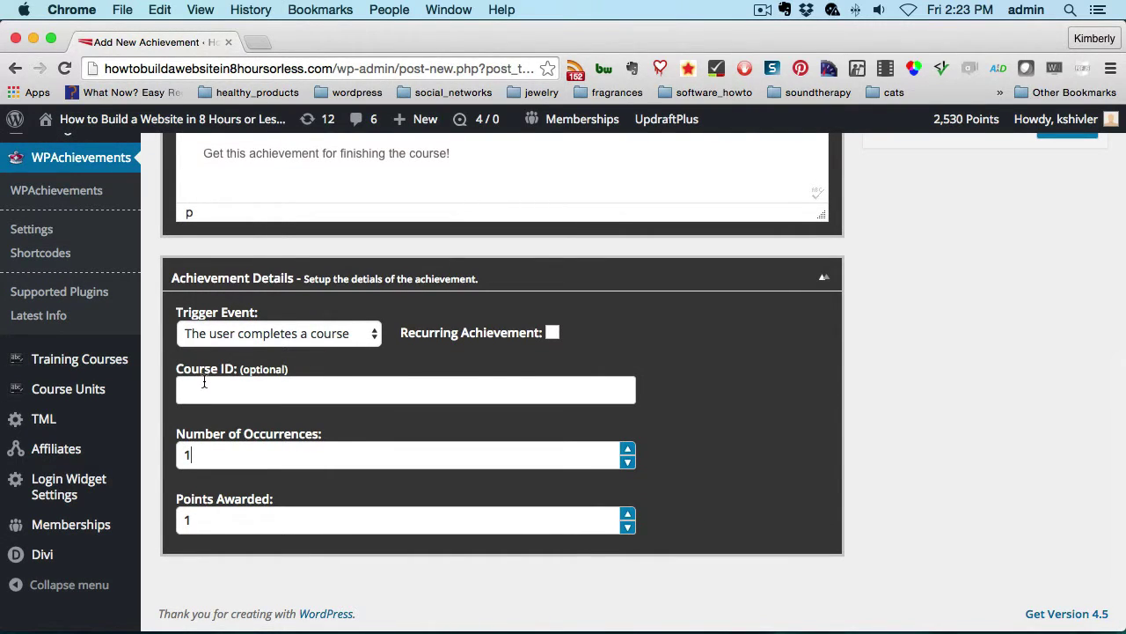
left_click(408, 389)
type("2000")
Assign the gold trophy on a blue badge as the achievement image and publish the achievement.
scroll(786, 350, "up", 10)
scroll(832, 336, "down", 1)
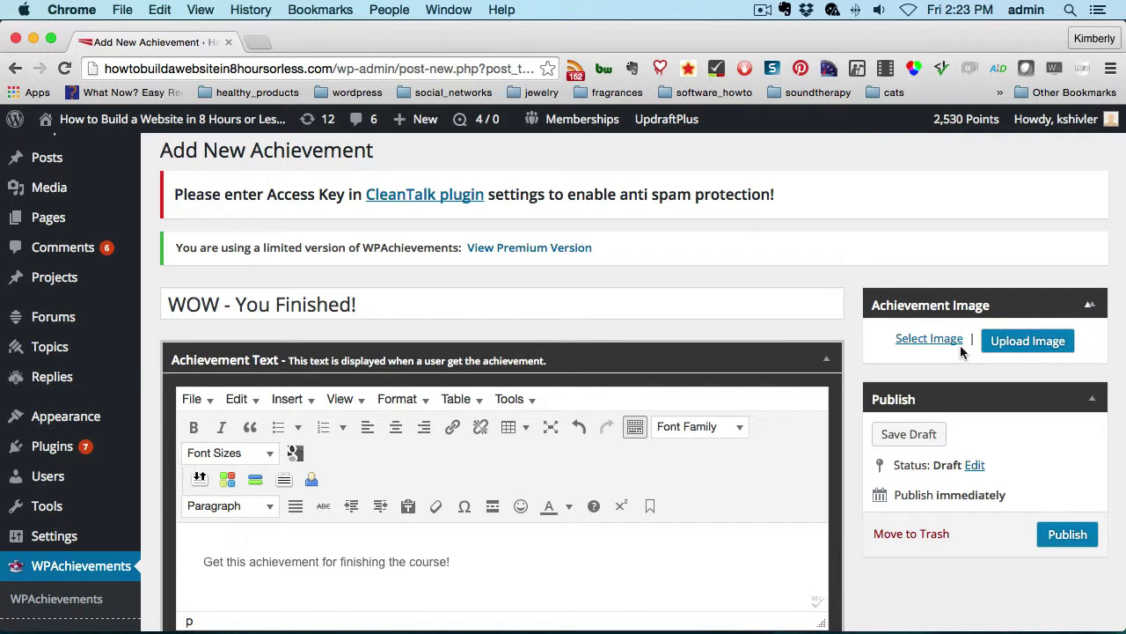
left_click(933, 342)
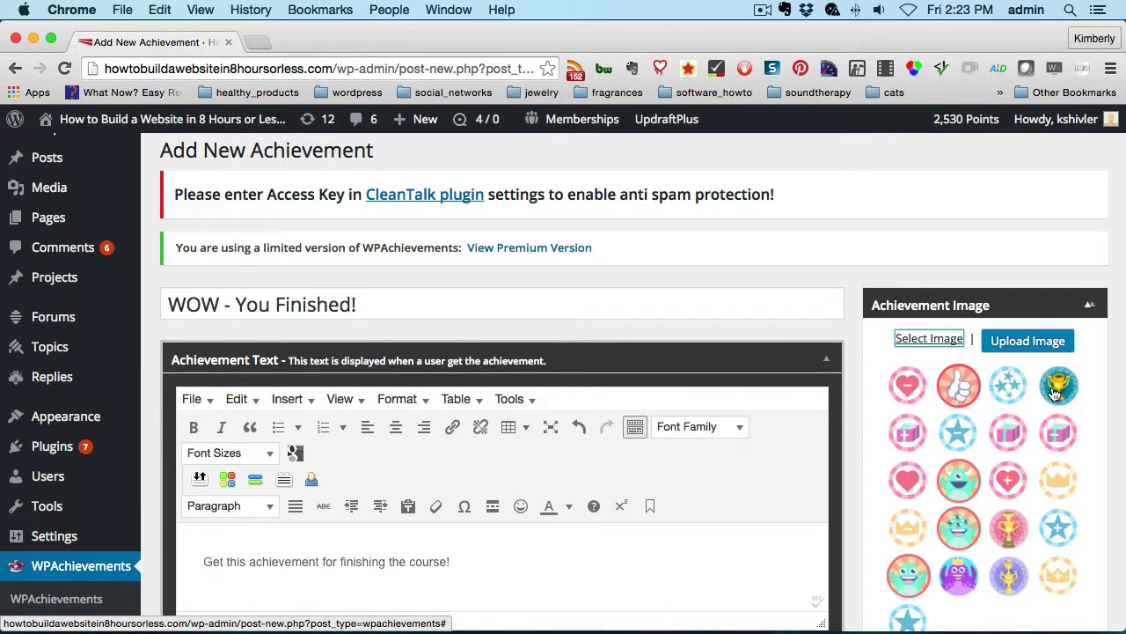
scroll(1061, 403, "down", 2)
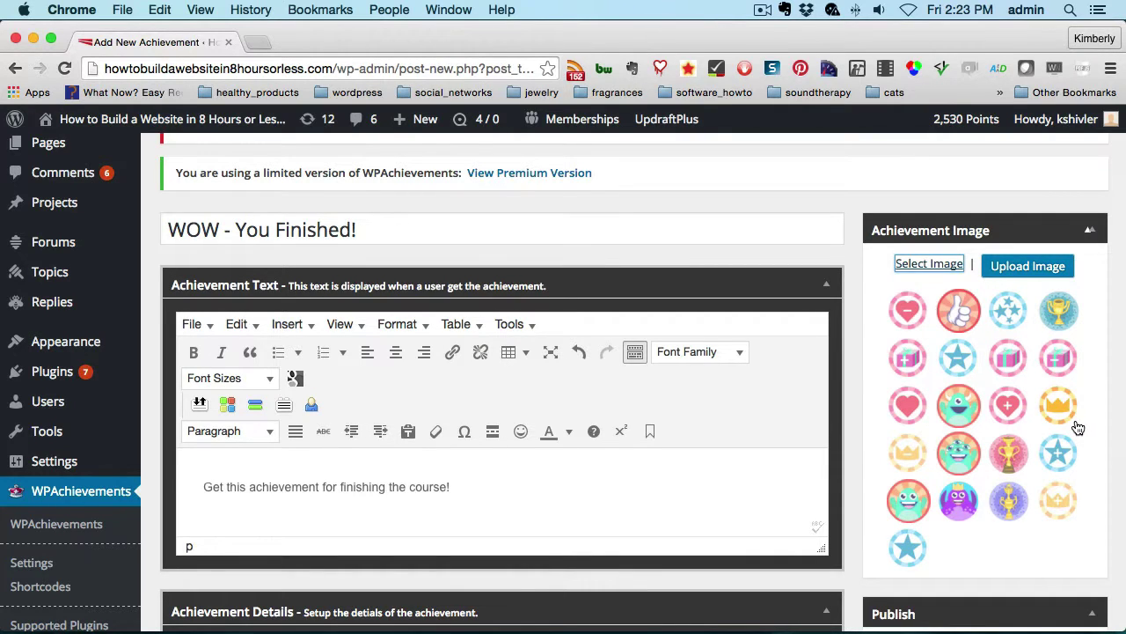
left_click(1060, 315)
left_click(1061, 315)
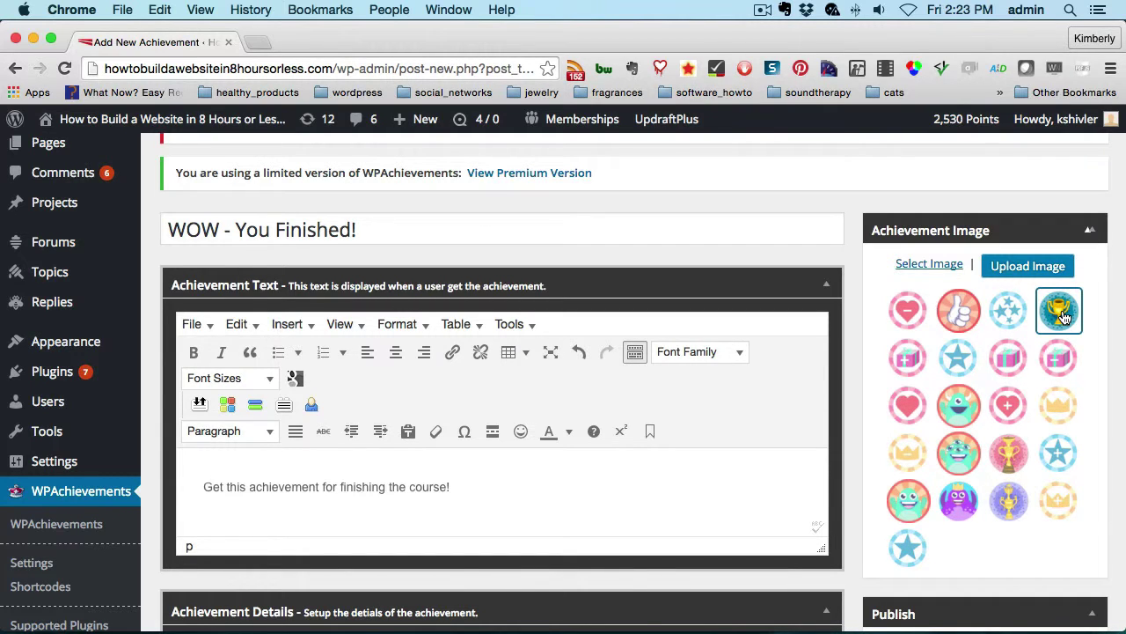
scroll(1063, 317, "down", 5)
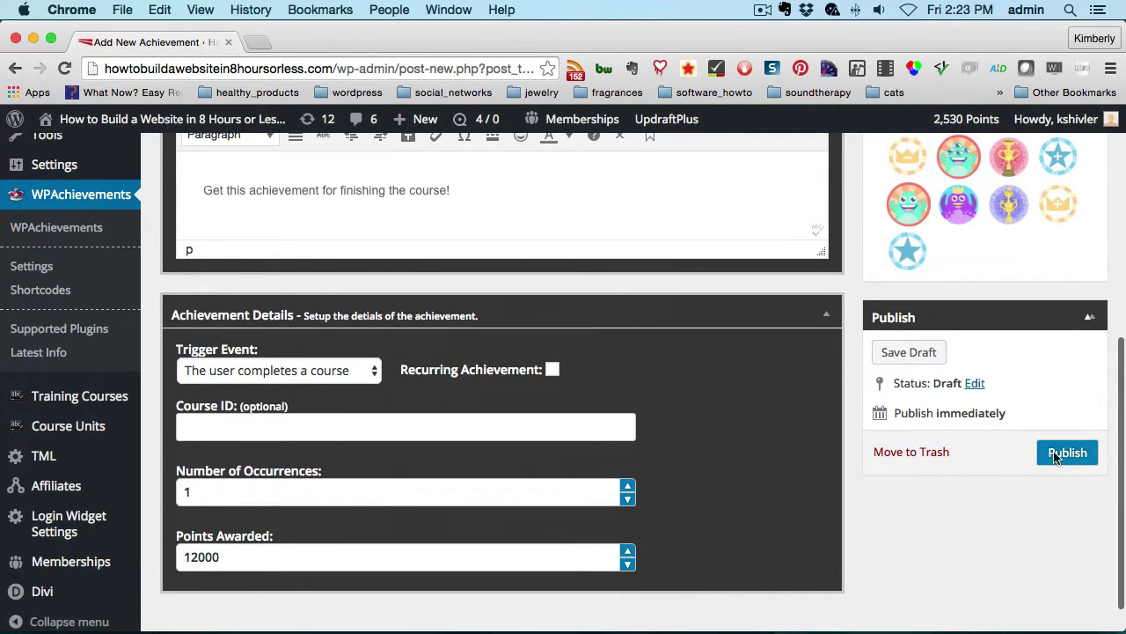
left_click(1068, 455)
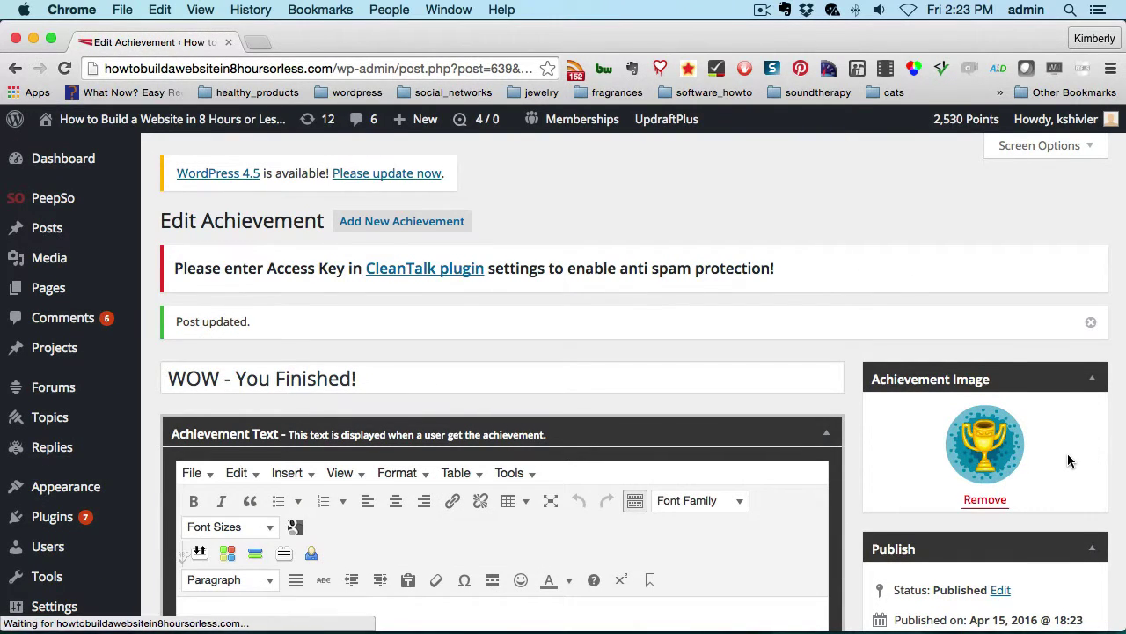
Leave the achievement editor and open the site's members-page address.
left_click(348, 71)
left_click_drag(336, 71, 682, 74)
type("mem")
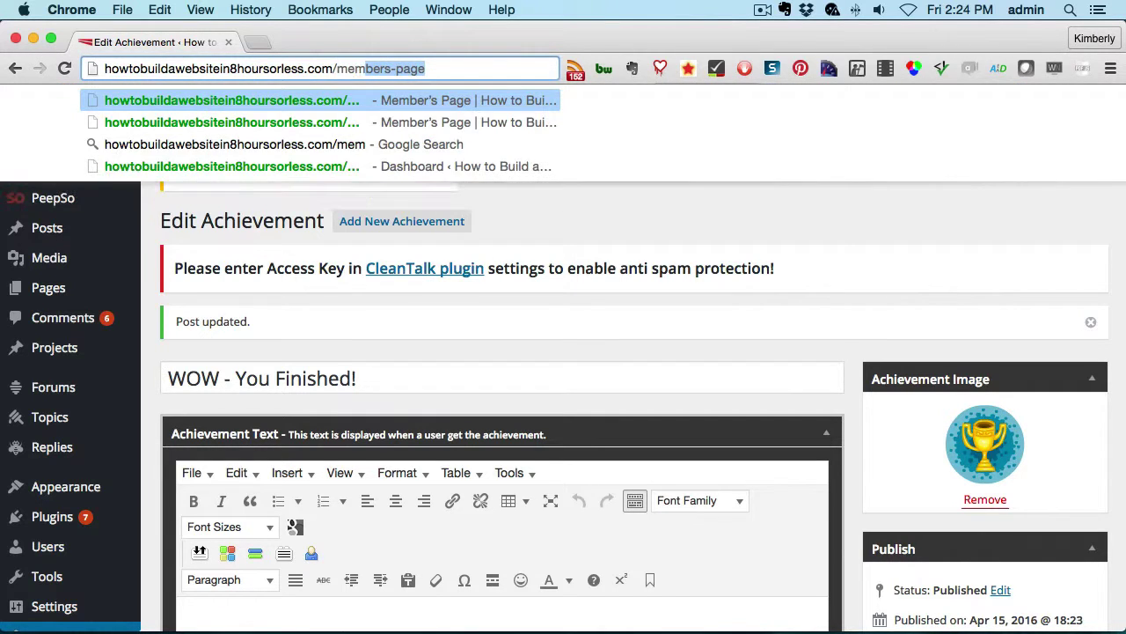
key("Return")
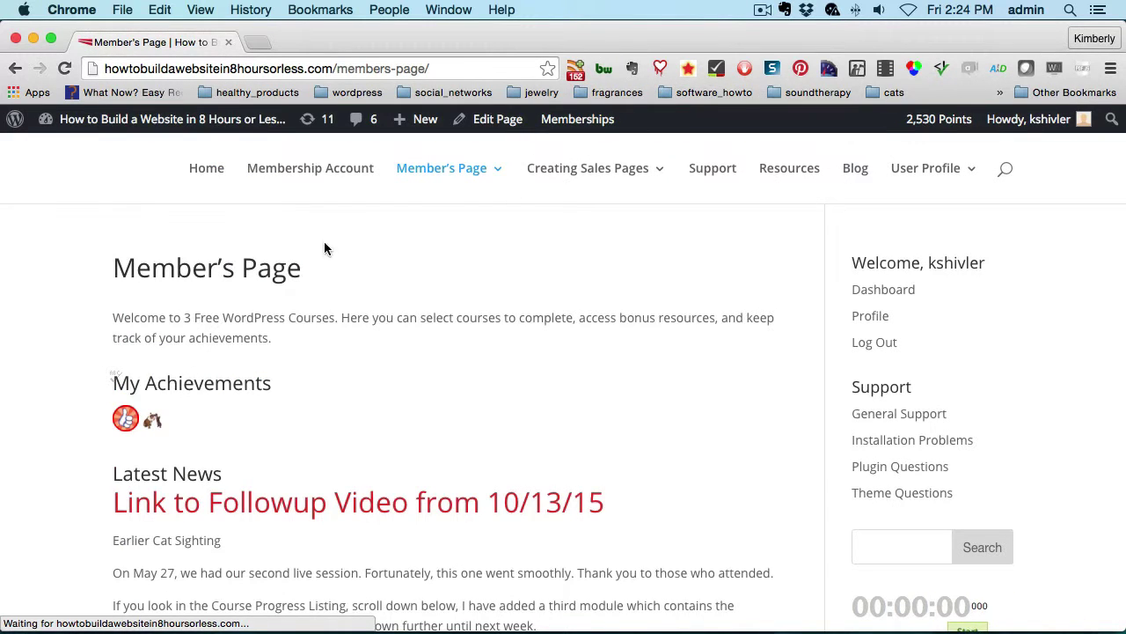
Open the Achievements page and view the details of the "WOW – You Finished!" achievement.
mouse_move(432, 176)
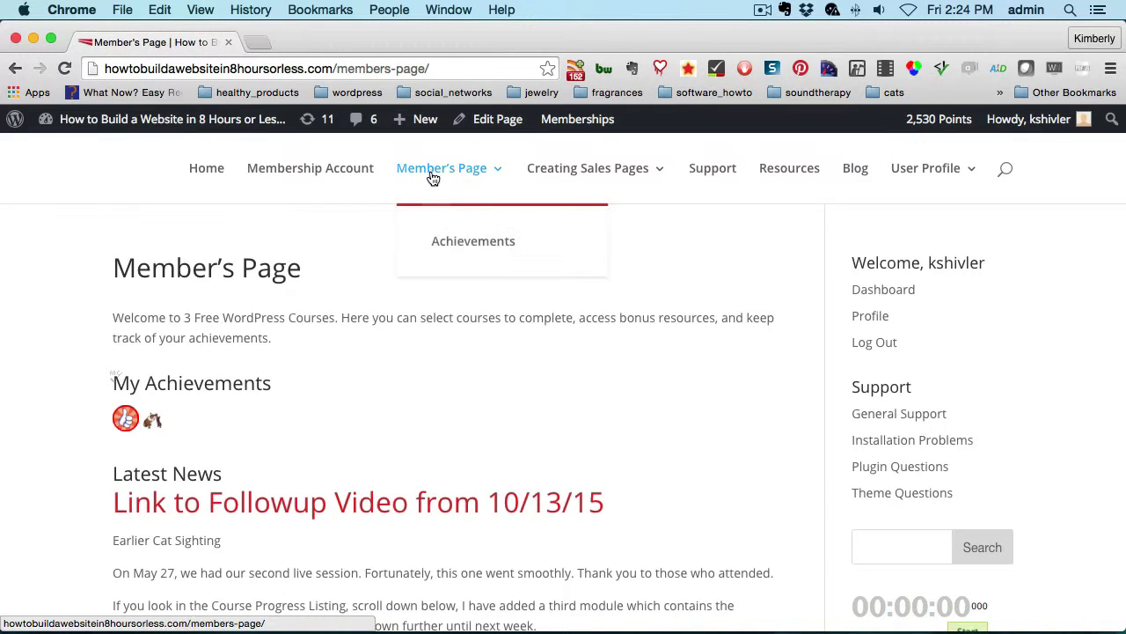
left_click(456, 244)
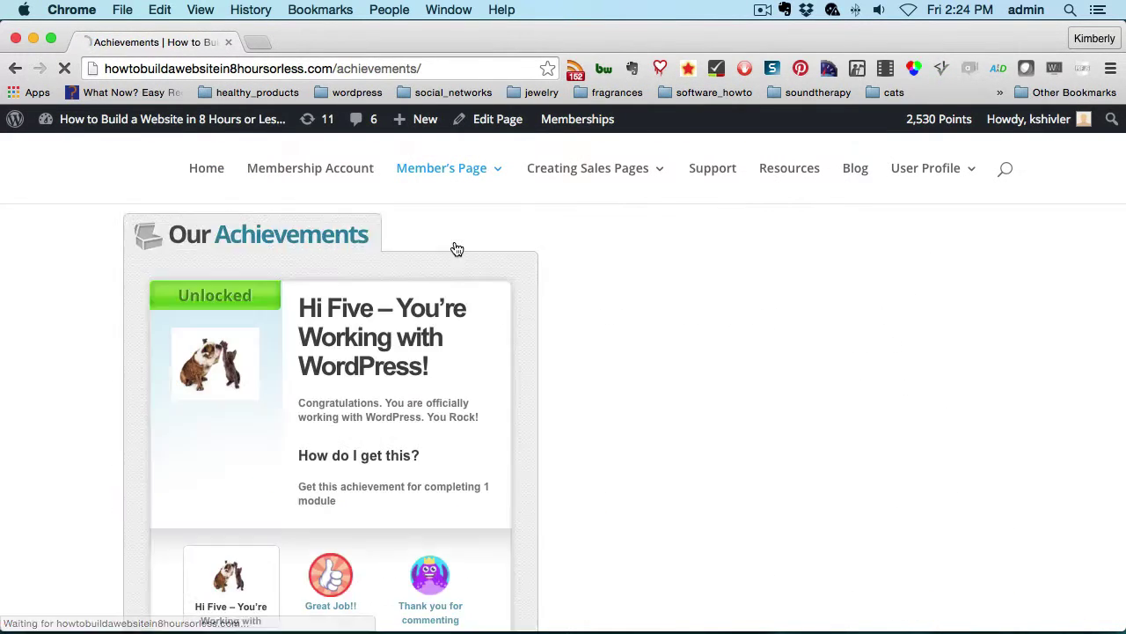
scroll(455, 242, "down", 5)
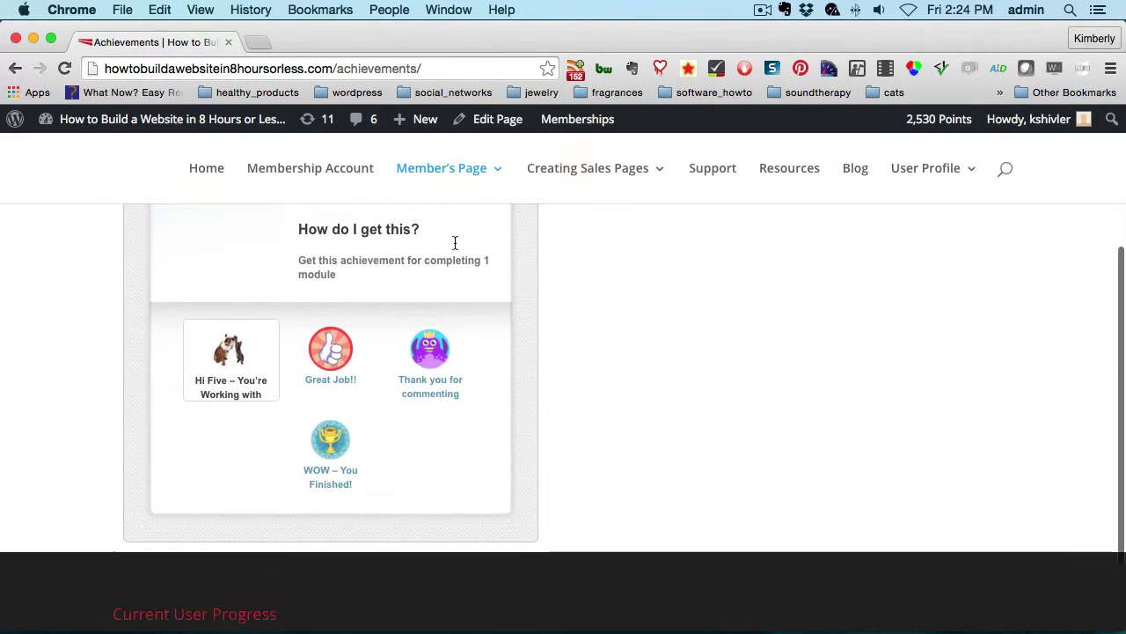
scroll(332, 427, "down", 1)
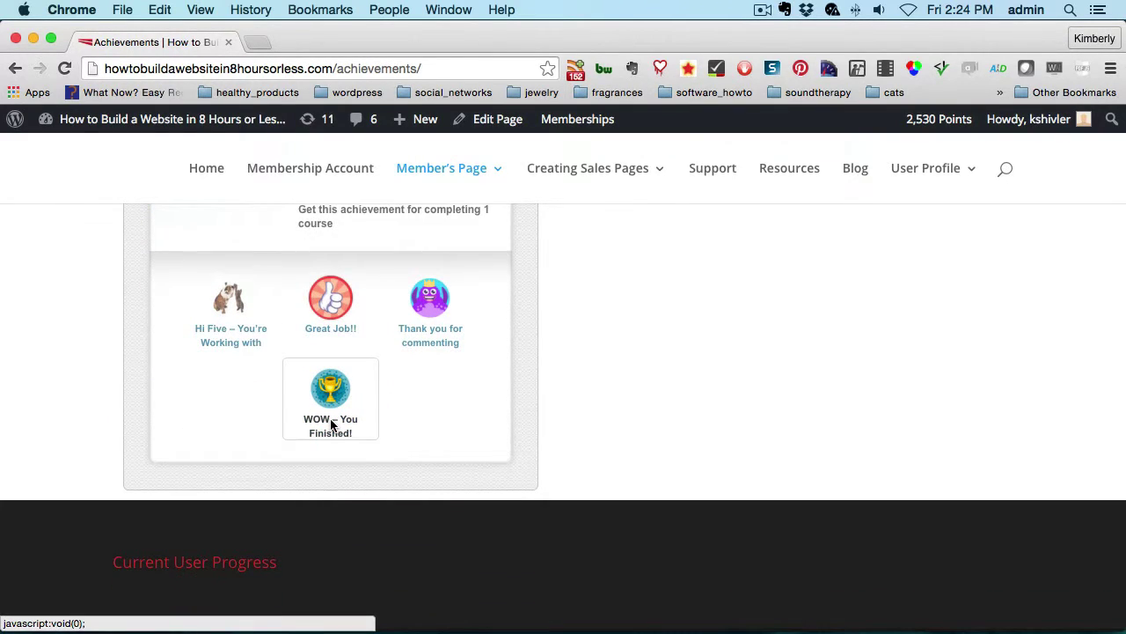
scroll(493, 378, "up", 2)
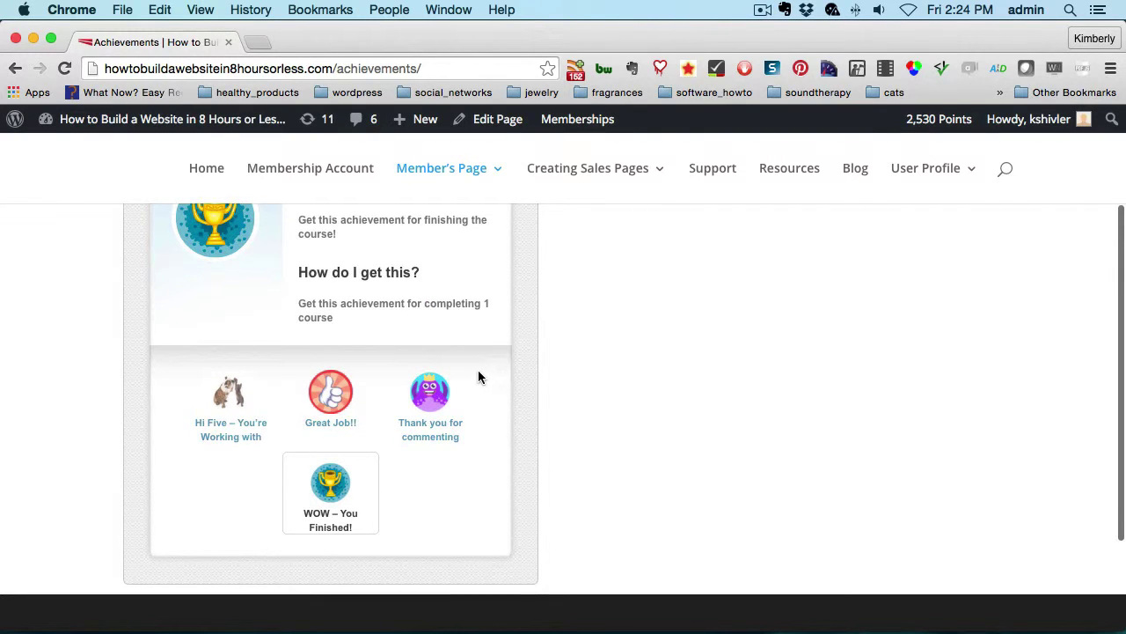
Return to the Member's Page and open the Module 6 unit "Replay of Session 4" from the course progress listing.
left_click(461, 170)
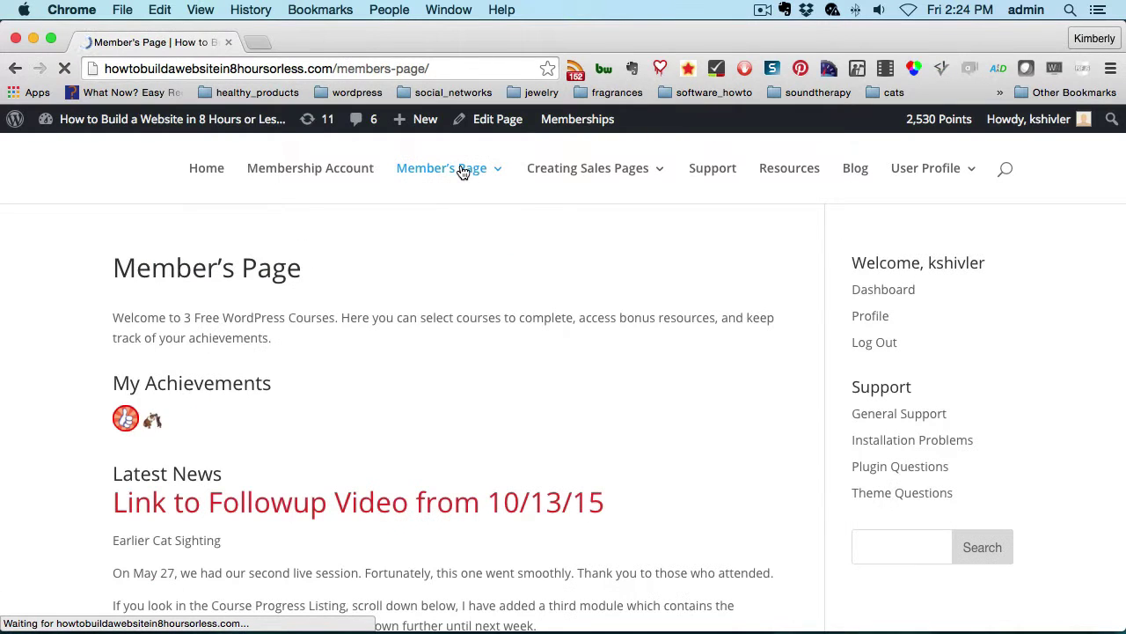
scroll(713, 445, "down", 3)
scroll(713, 444, "down", 15)
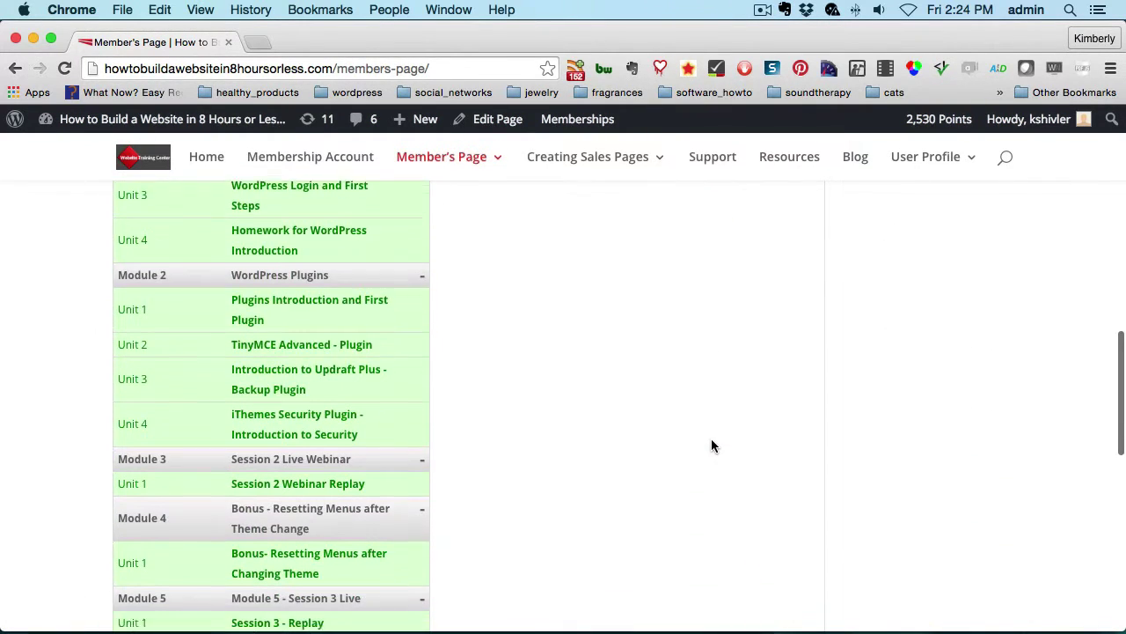
scroll(713, 445, "up", 3)
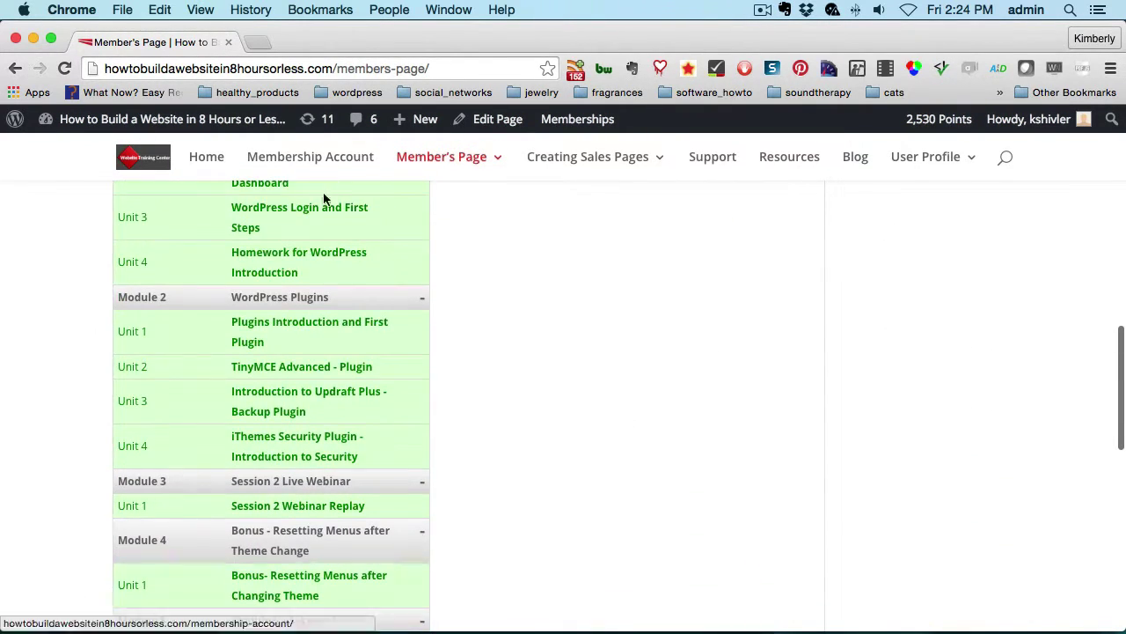
scroll(560, 509, "down", 6)
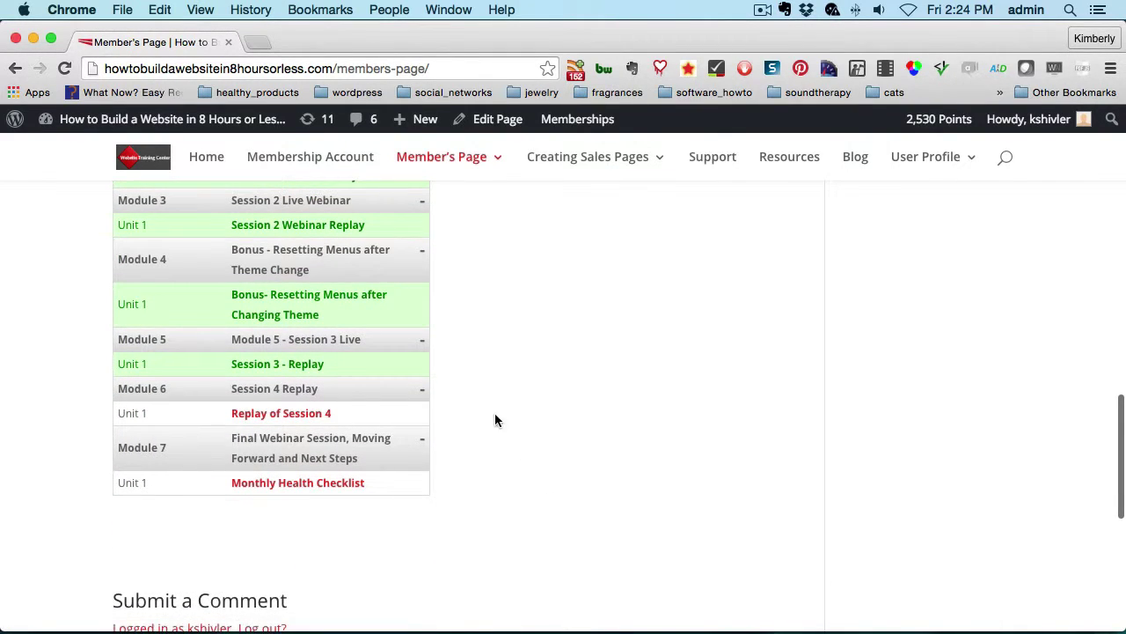
left_click(292, 420)
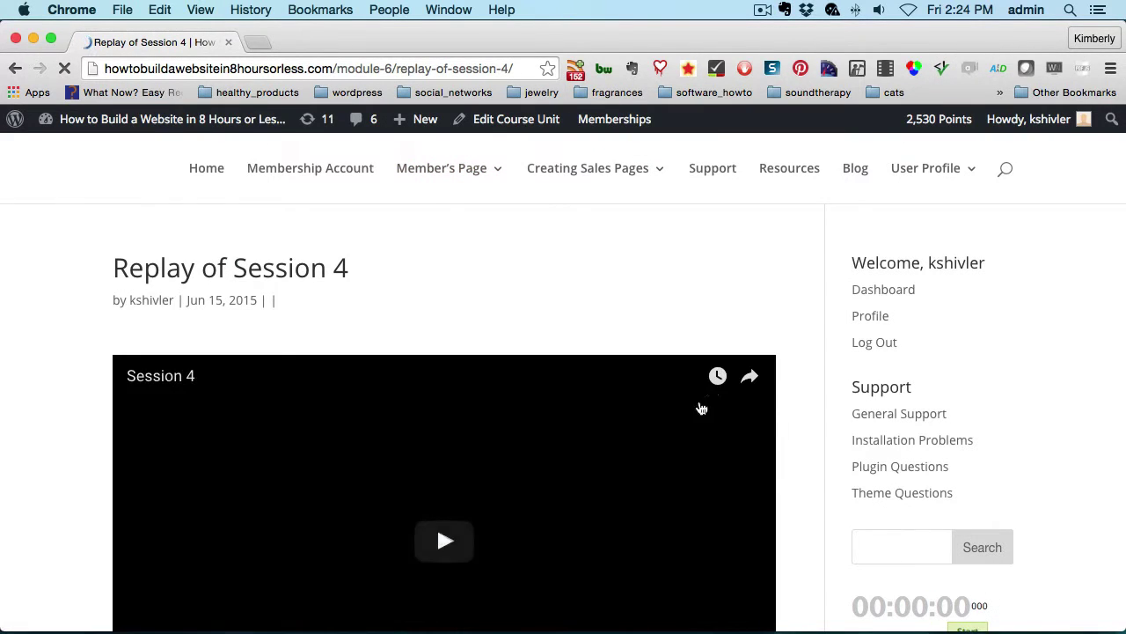
Mark the "Replay of Session 4" unit as completed.
scroll(800, 356, "down", 2)
scroll(799, 355, "up", 2)
scroll(799, 361, "down", 5)
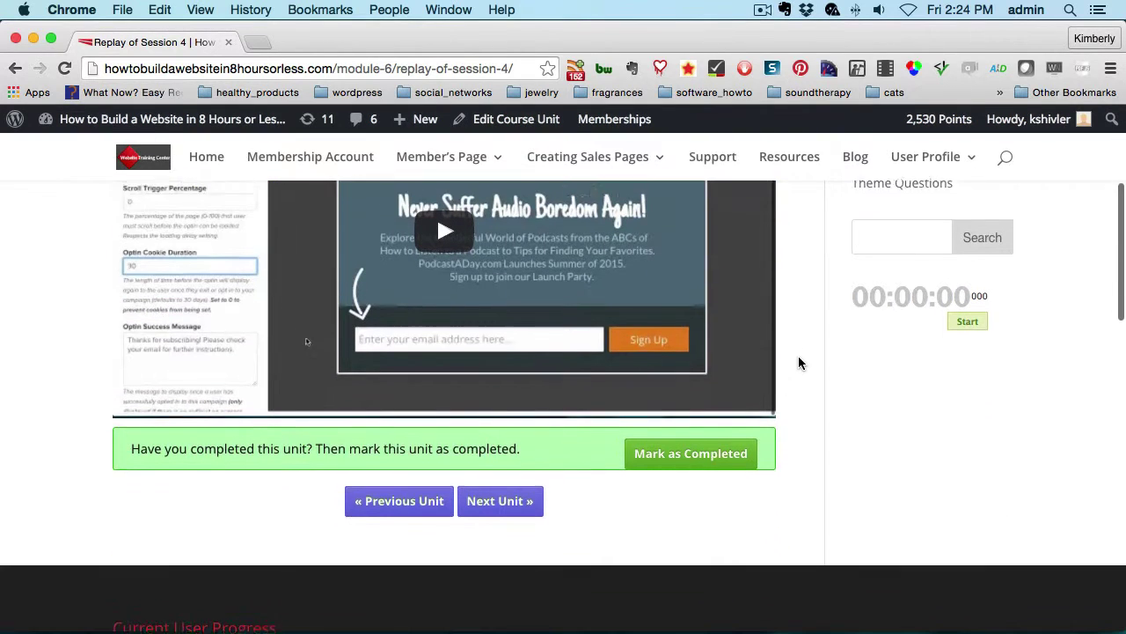
scroll(799, 362, "up", 3)
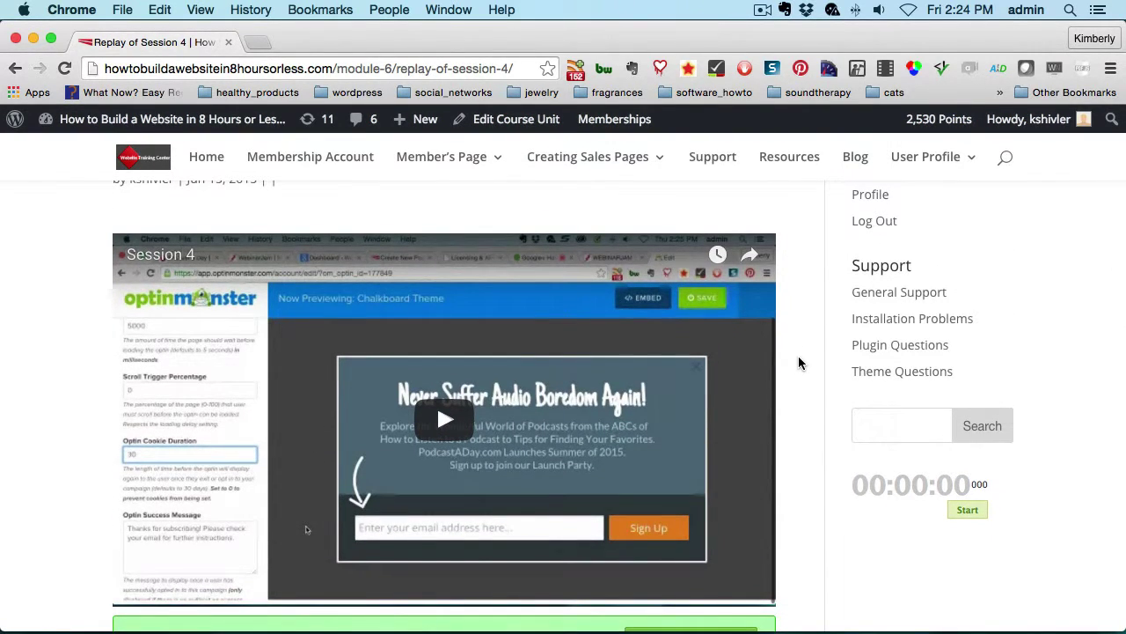
scroll(798, 363, "down", 3)
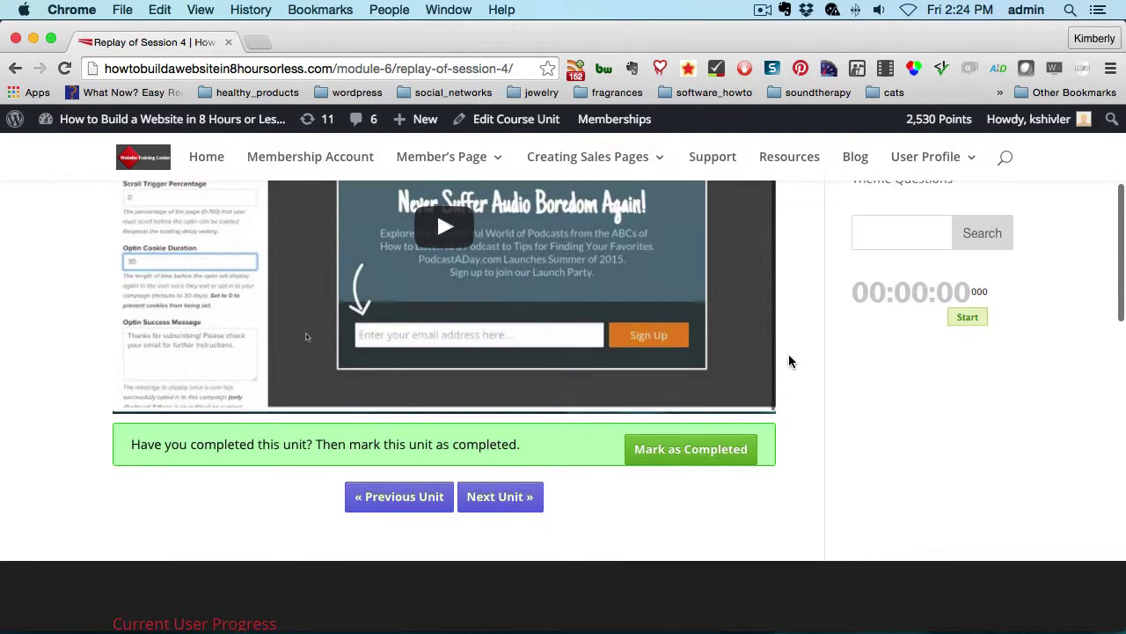
left_click(707, 446)
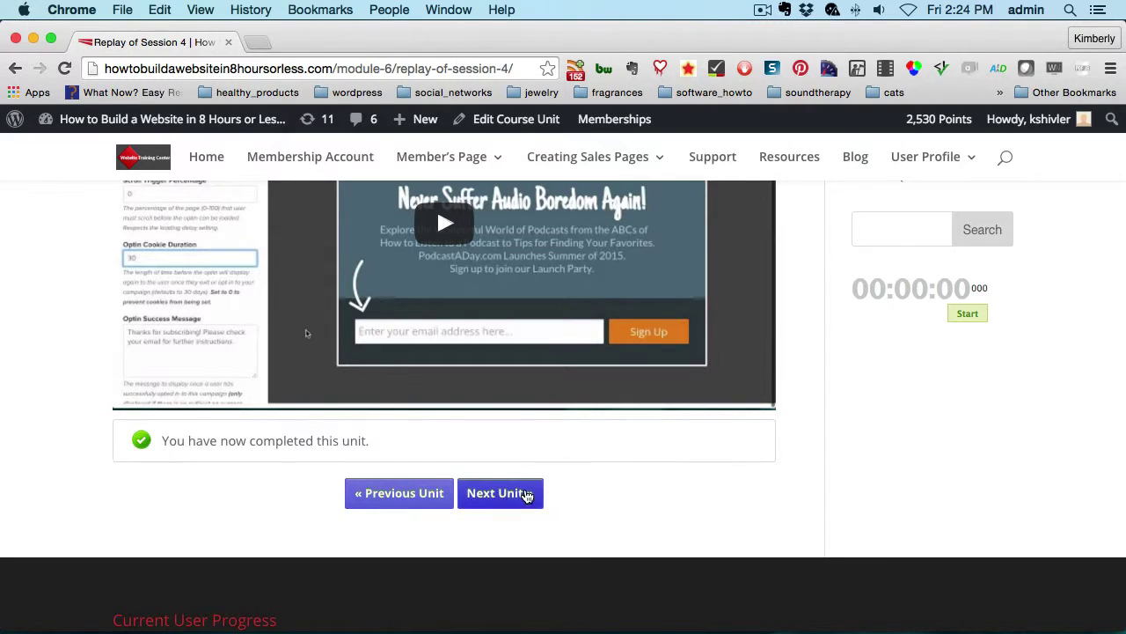
Go to the next unit, "Monthly Health Checklist", and mark it as completed.
left_click(500, 494)
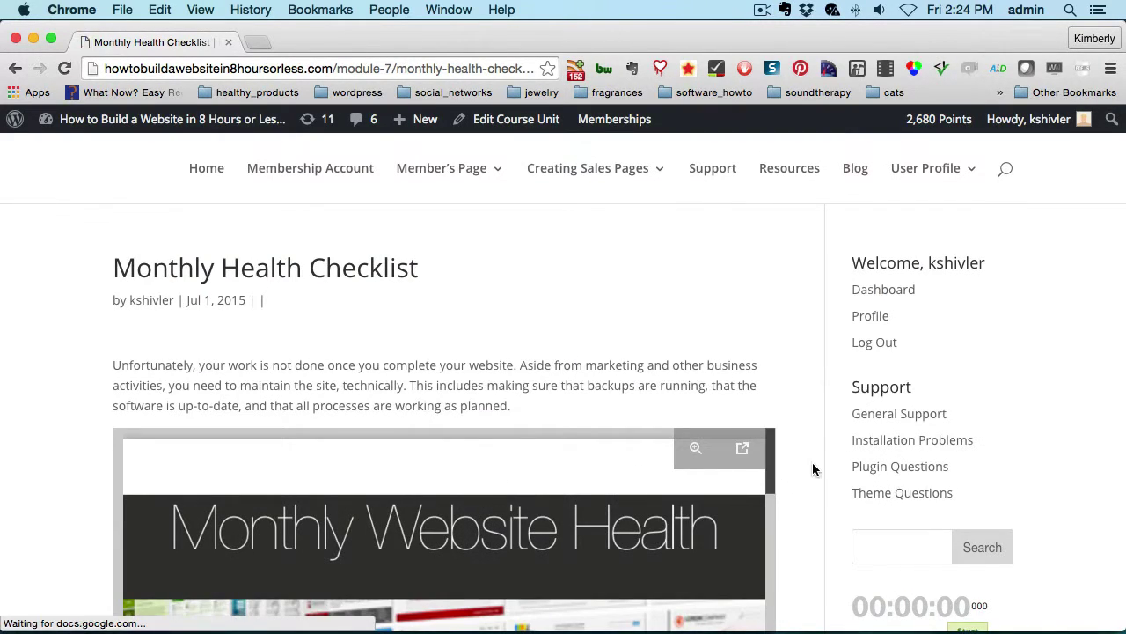
scroll(799, 469, "down", 10)
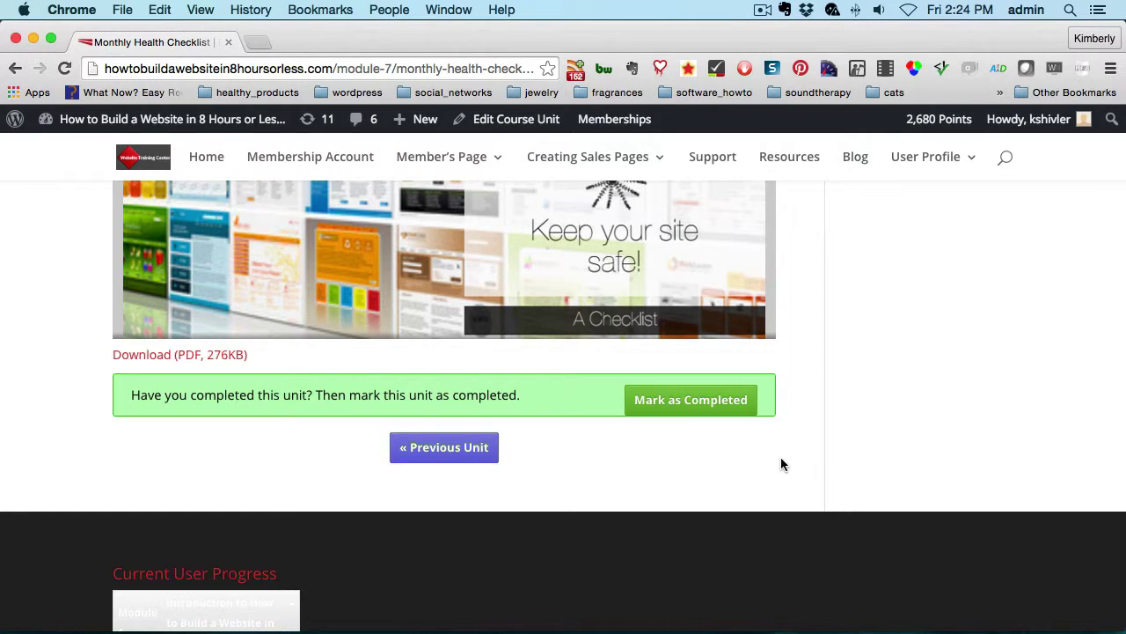
left_click(688, 410)
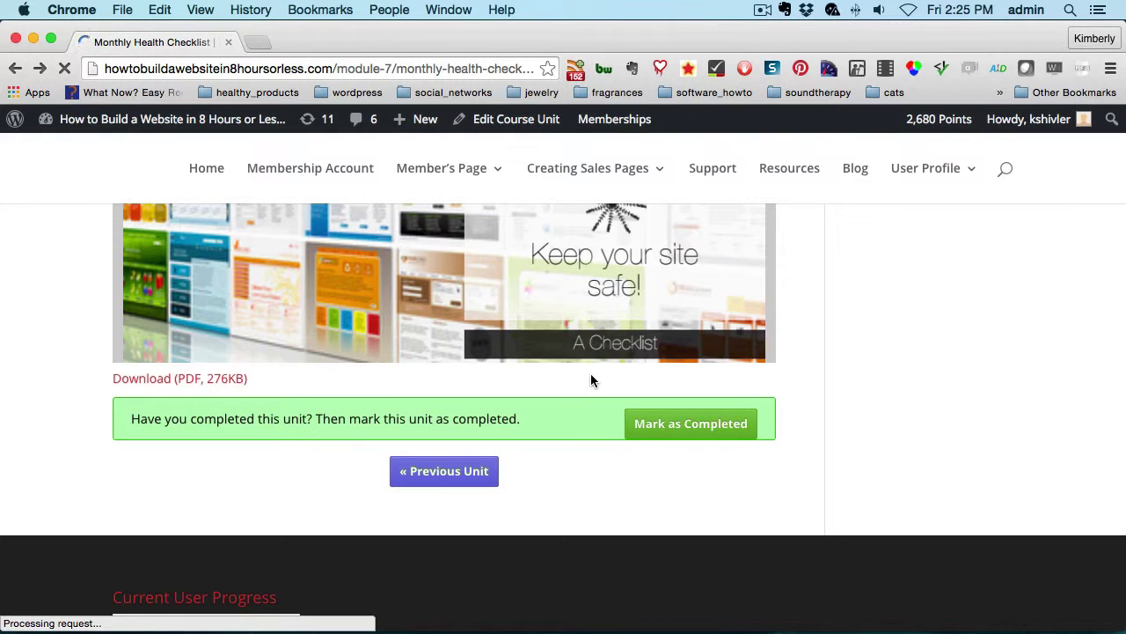
Return to the Member's Page to check the earned badges under My Achievements and the points balance.
scroll(992, 373, "up", 10)
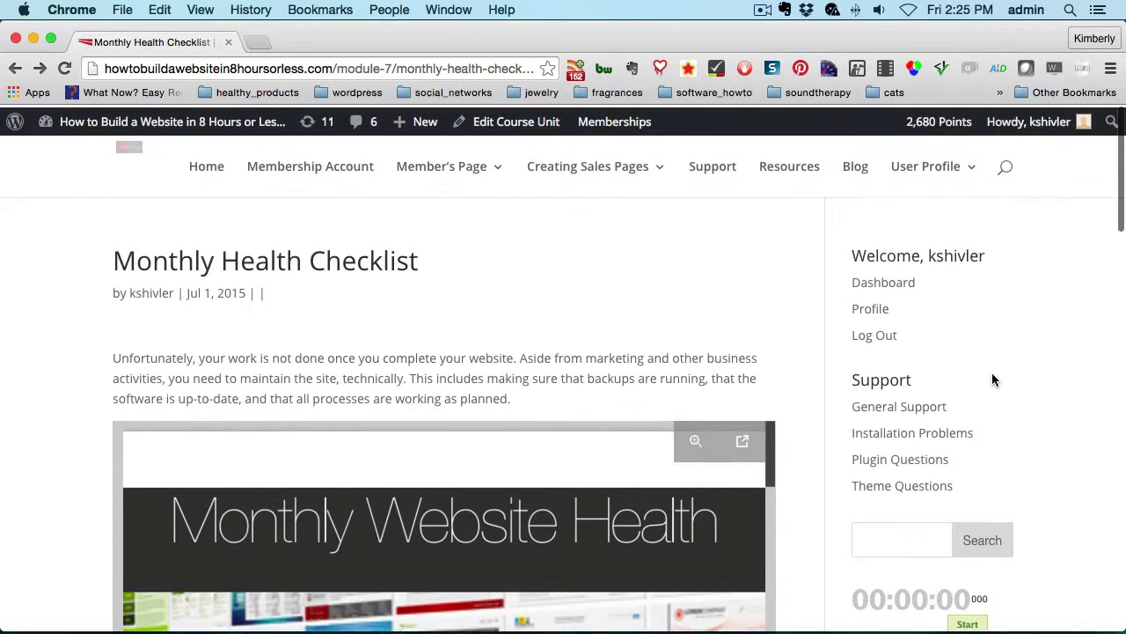
mouse_move(440, 168)
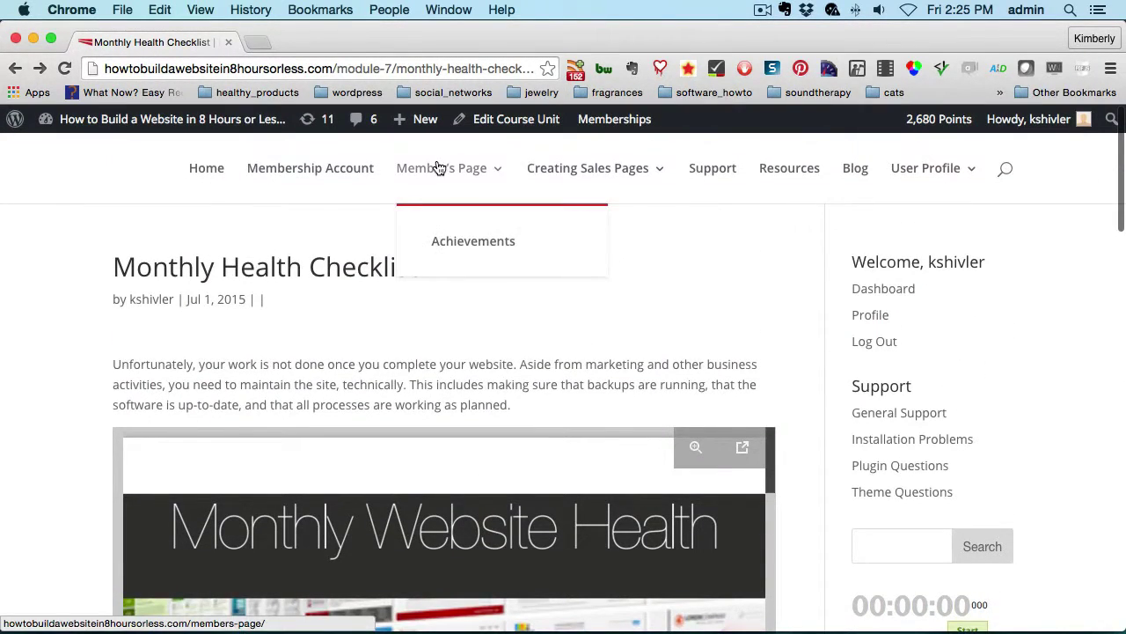
left_click(438, 169)
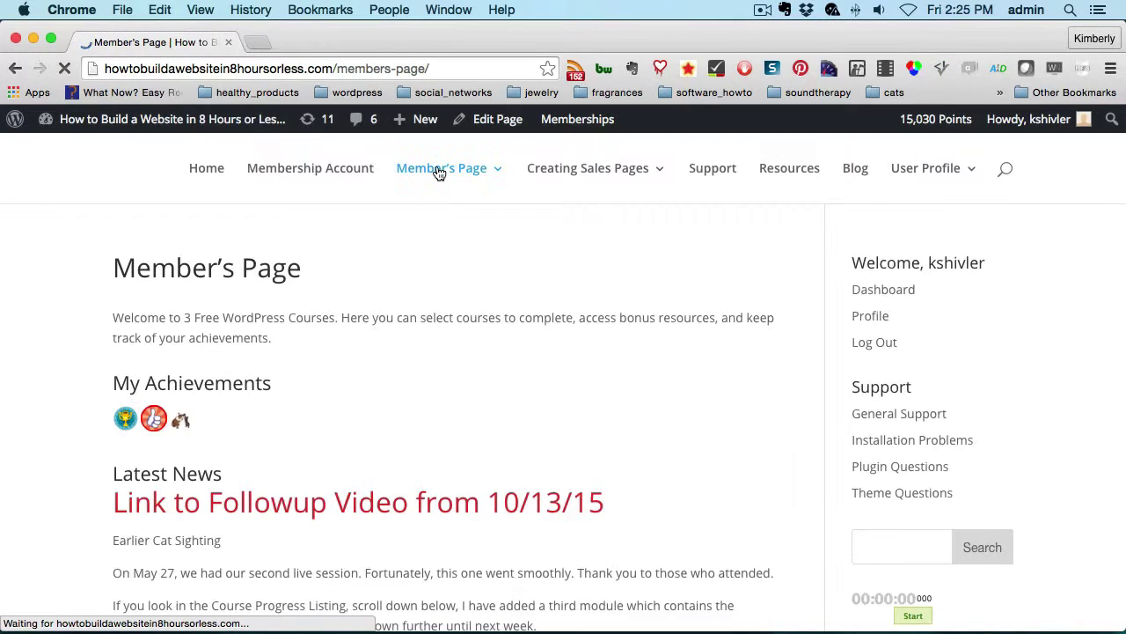